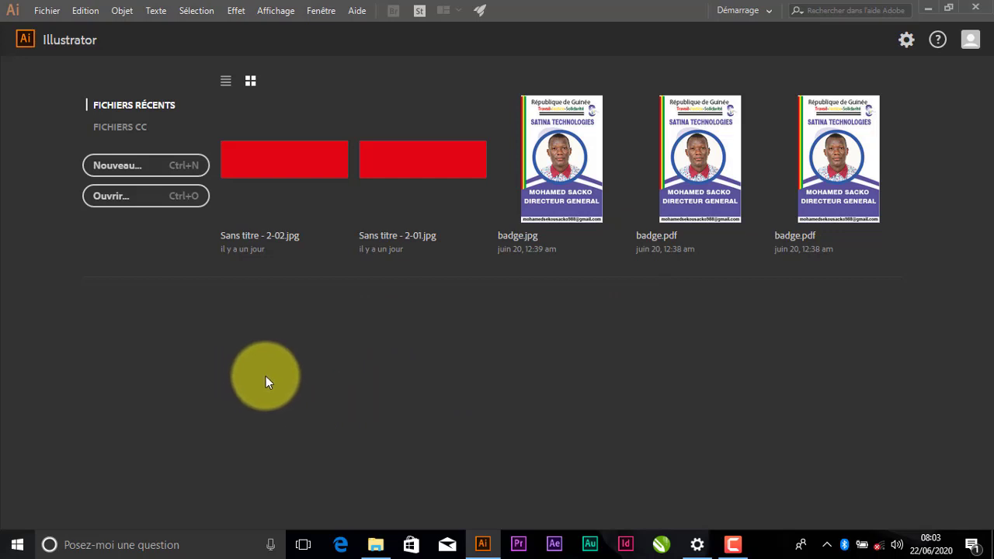
Create a new A4 document of 210 x 297 mm in millimetres
click(134, 172)
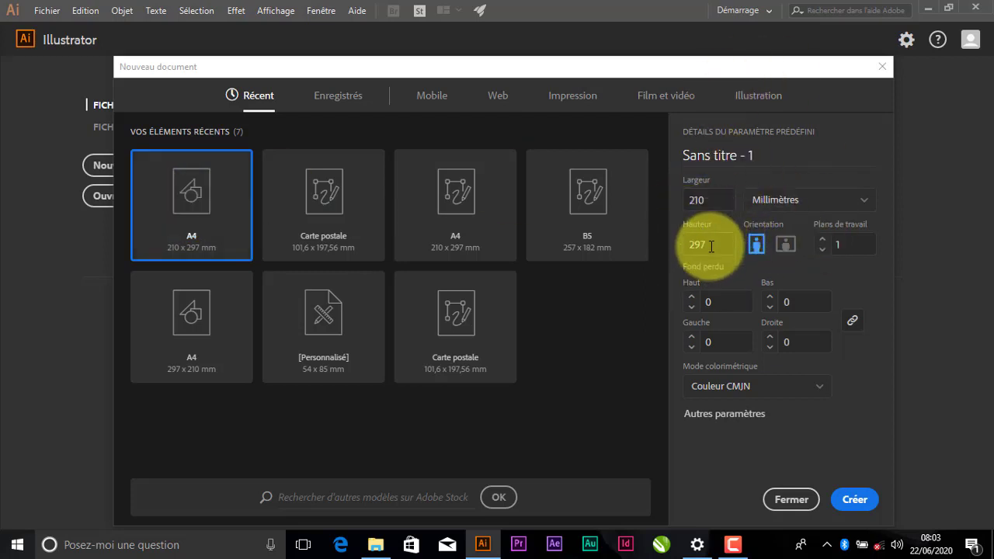
click(855, 501)
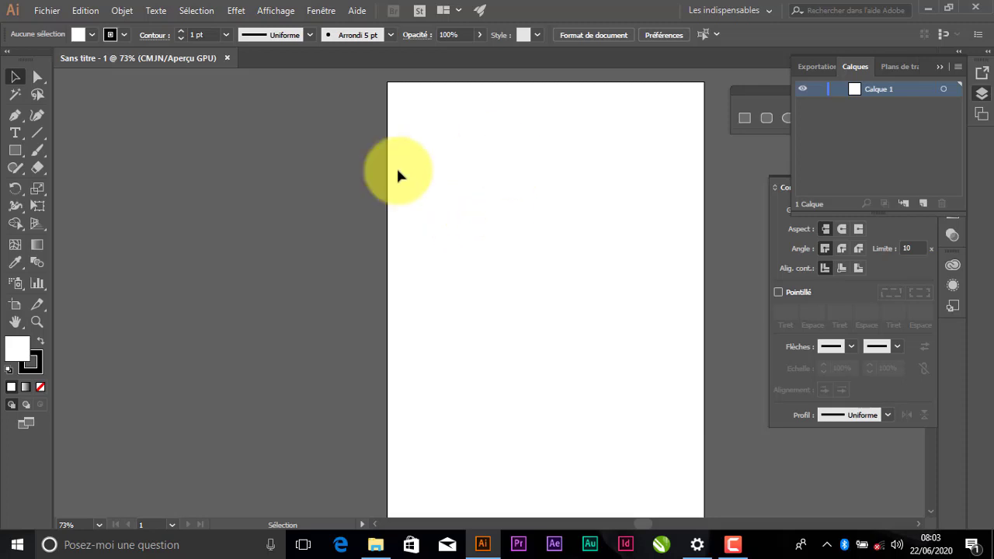
Draw a wide rectangle near the top-left corner of the artboard with the Rectangle tool
drag(748, 89, 515, 94)
click(626, 96)
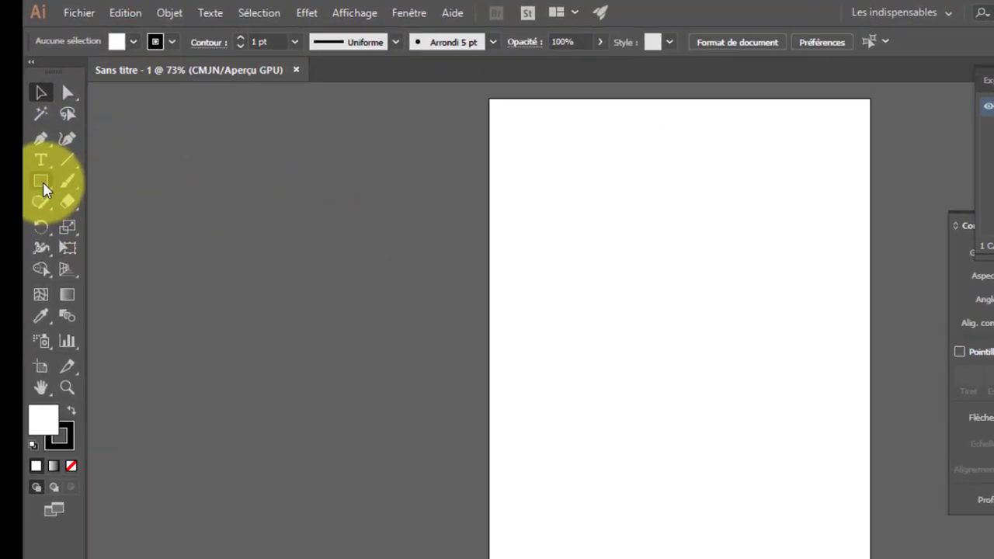
click(56, 202)
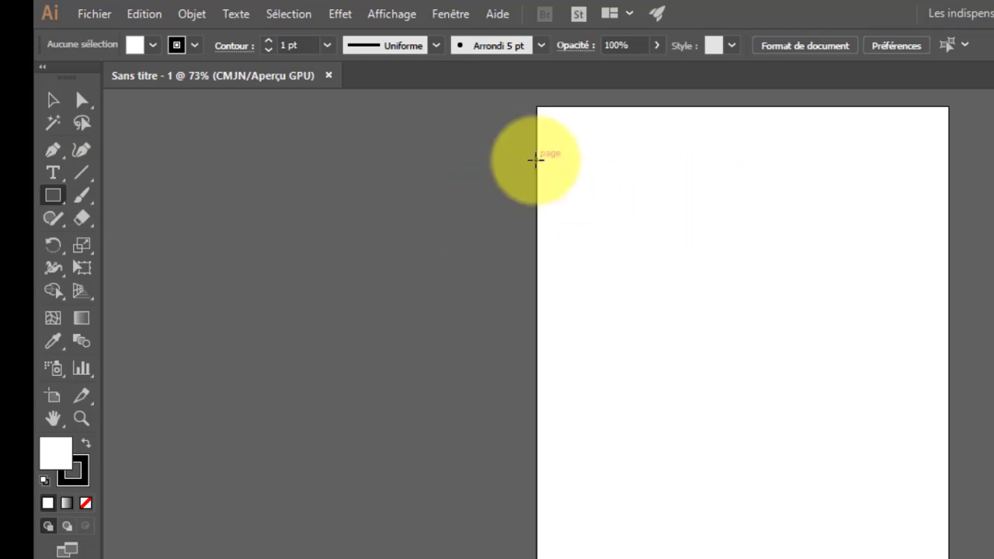
drag(537, 159, 844, 305)
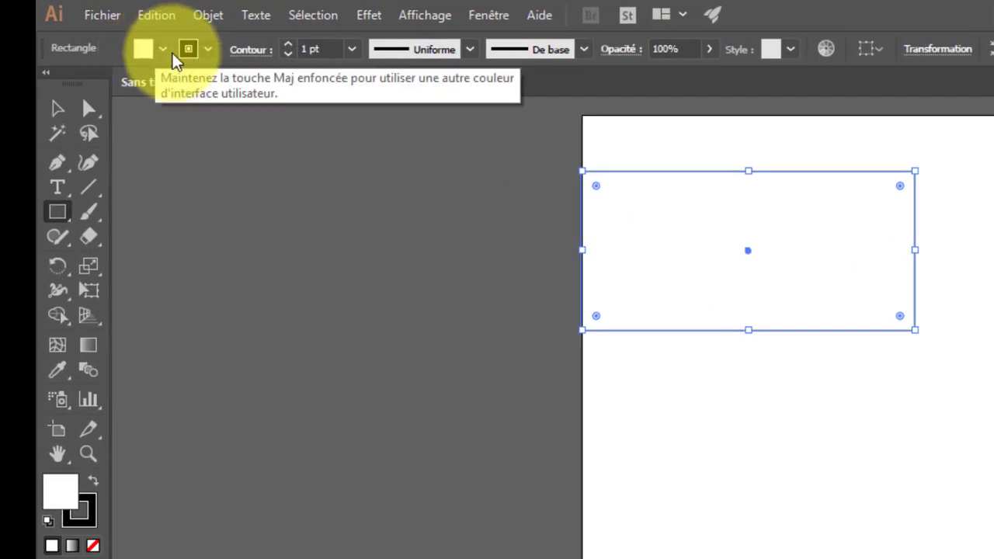
Fill the rectangle with a dark blue swatch
click(163, 52)
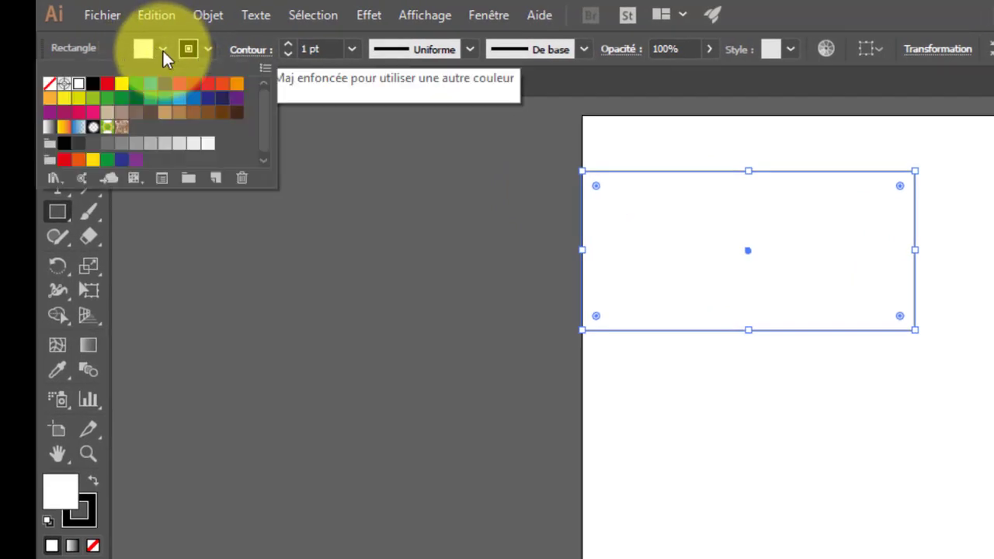
click(166, 91)
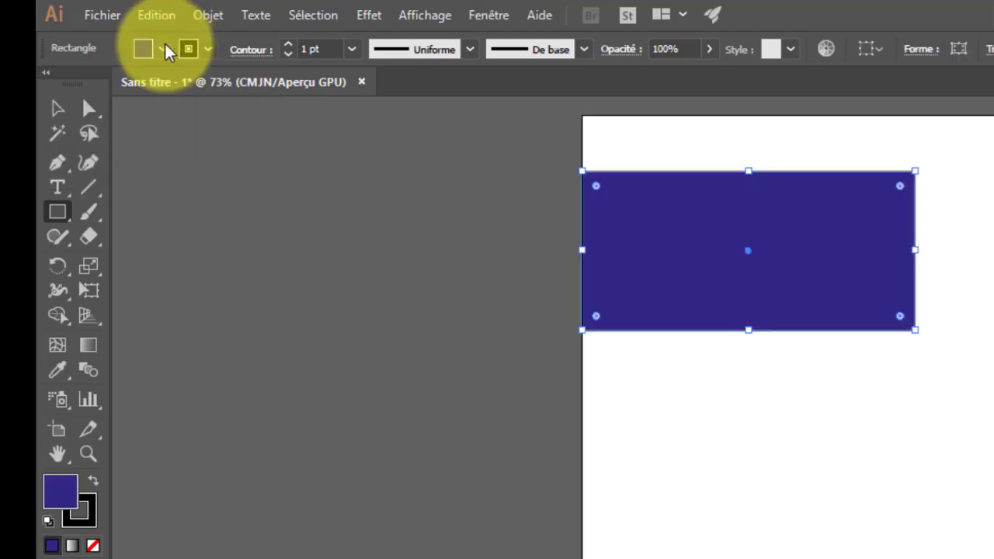
Move the rectangle further down and inward on the artboard with the Selection tool
click(54, 111)
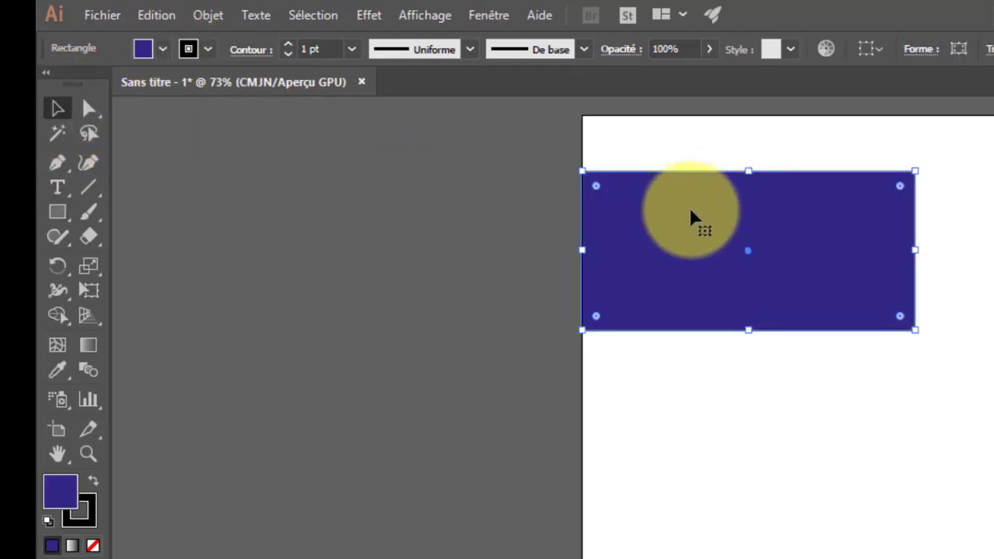
drag(688, 220, 747, 245)
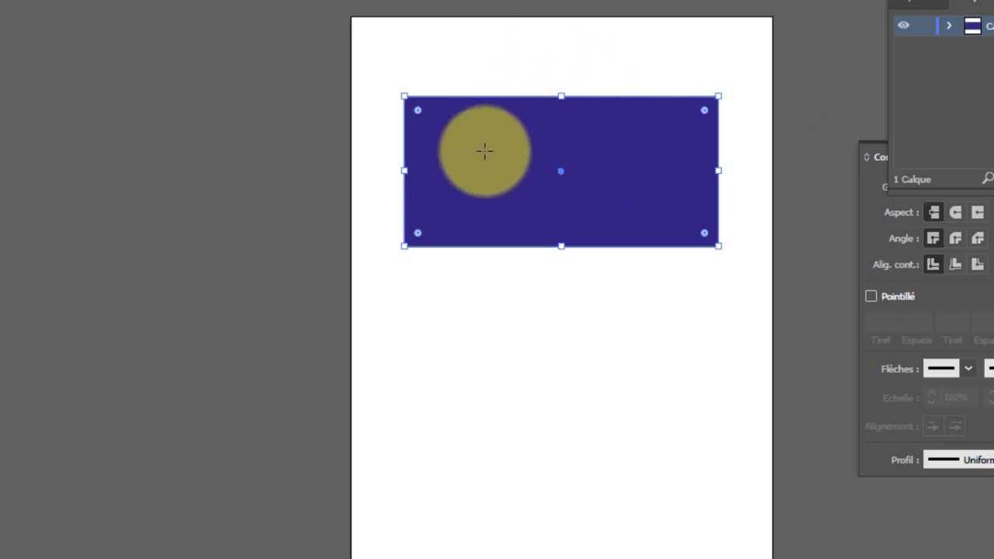
drag(484, 151, 470, 191)
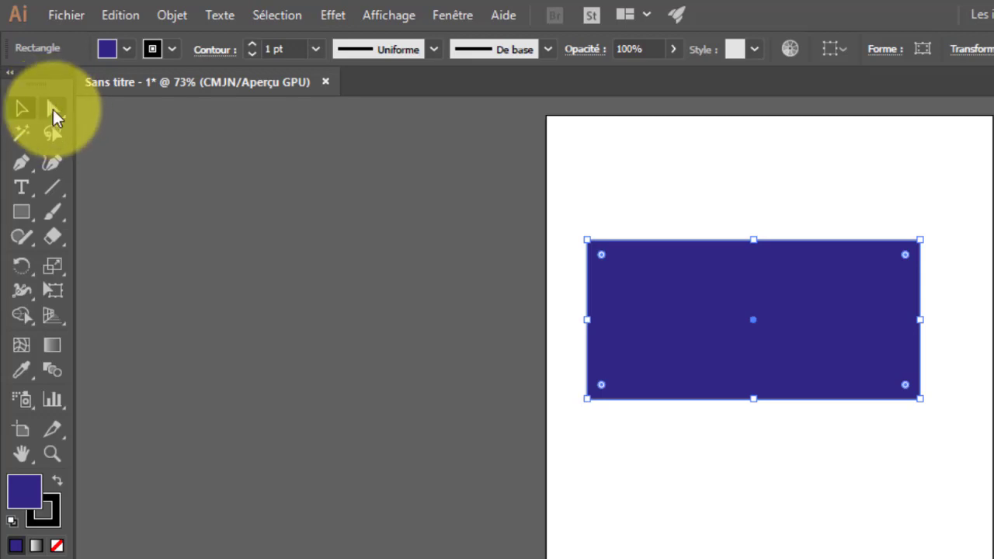
Open the Layers panel and expand Calque 1 to inspect its contents
click(53, 108)
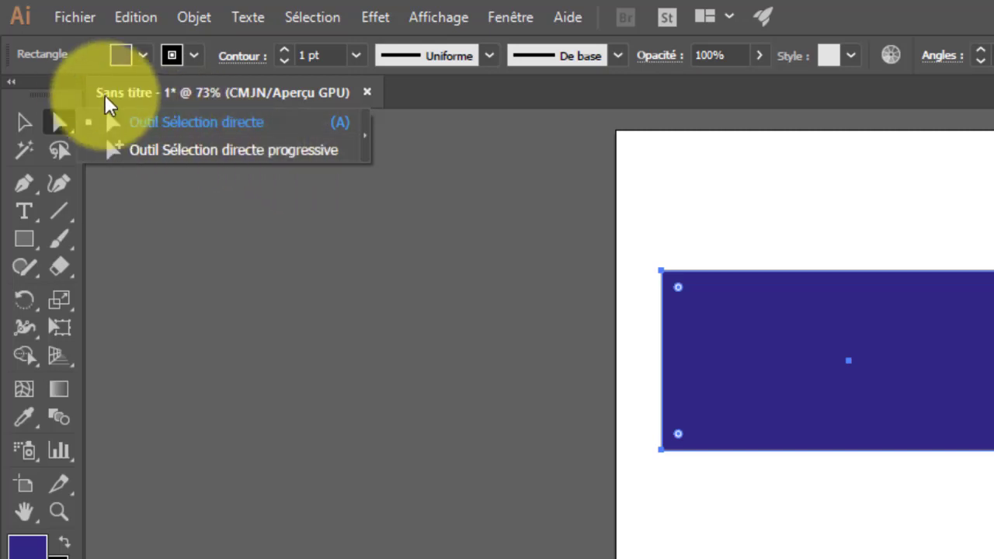
click(60, 123)
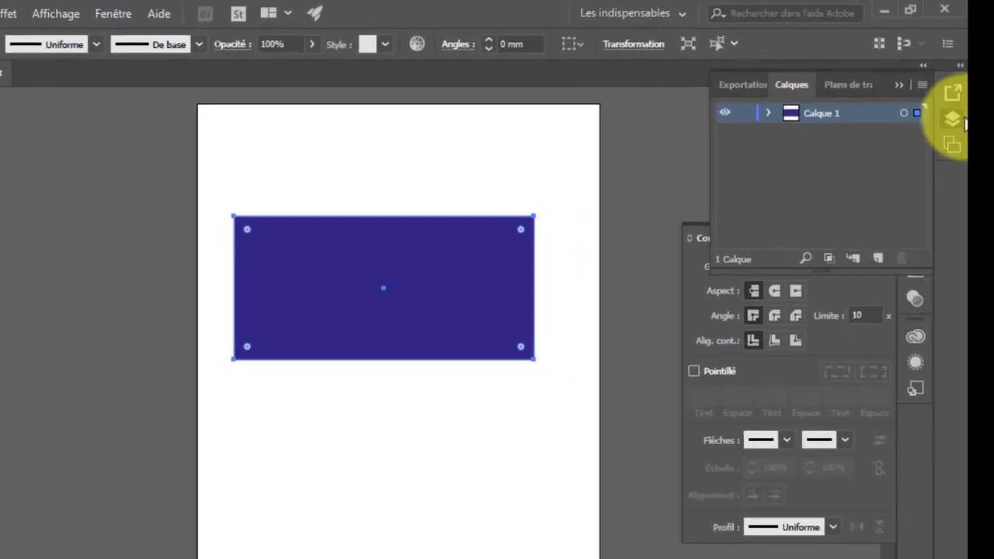
click(954, 118)
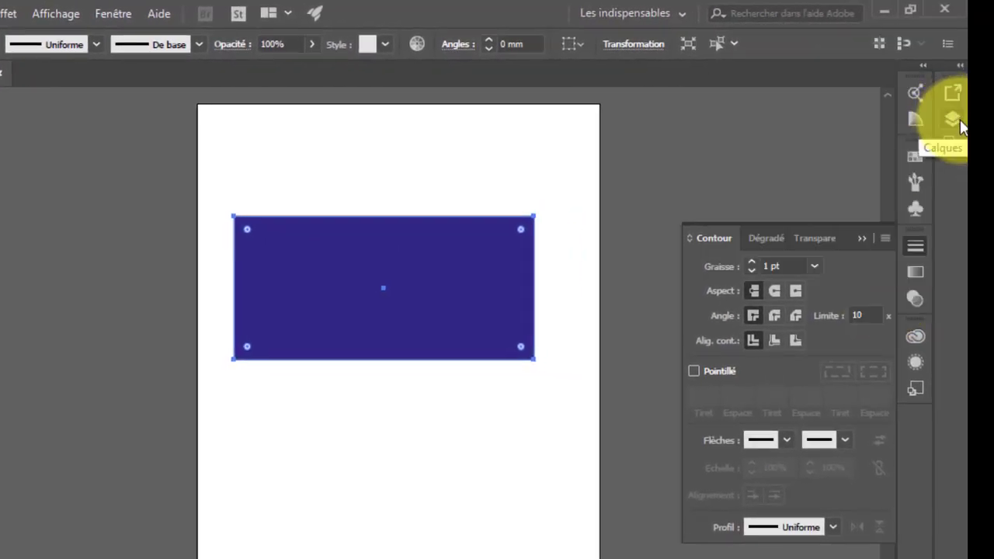
click(959, 120)
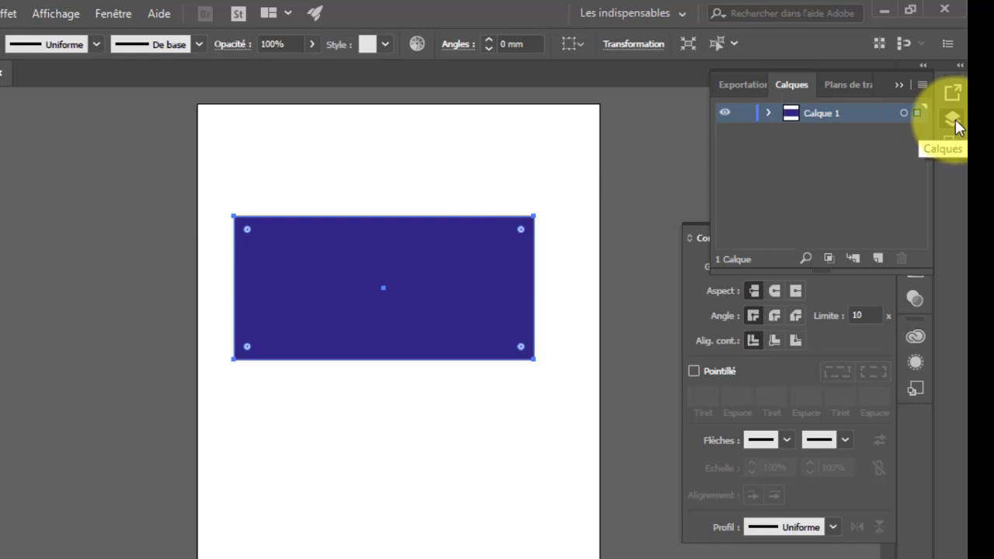
click(956, 120)
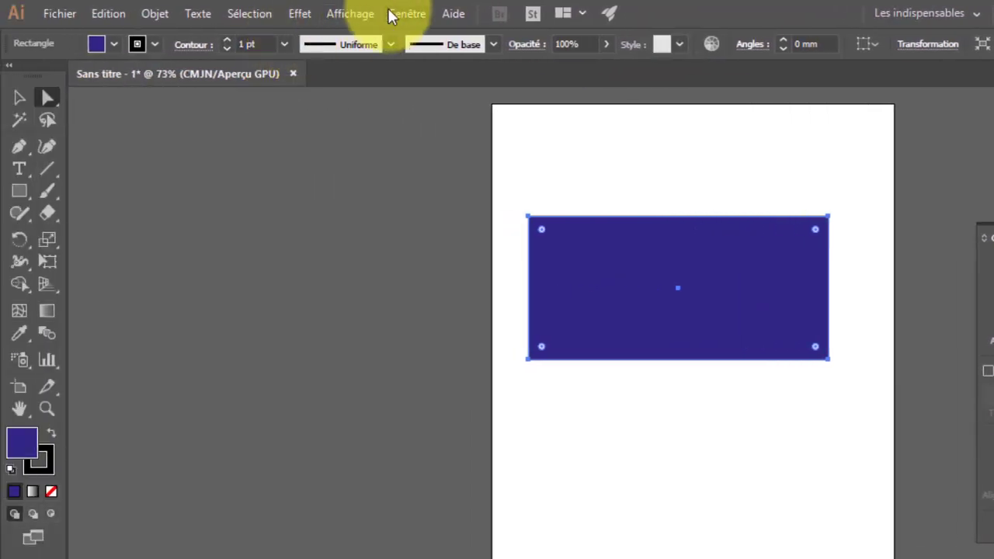
click(393, 14)
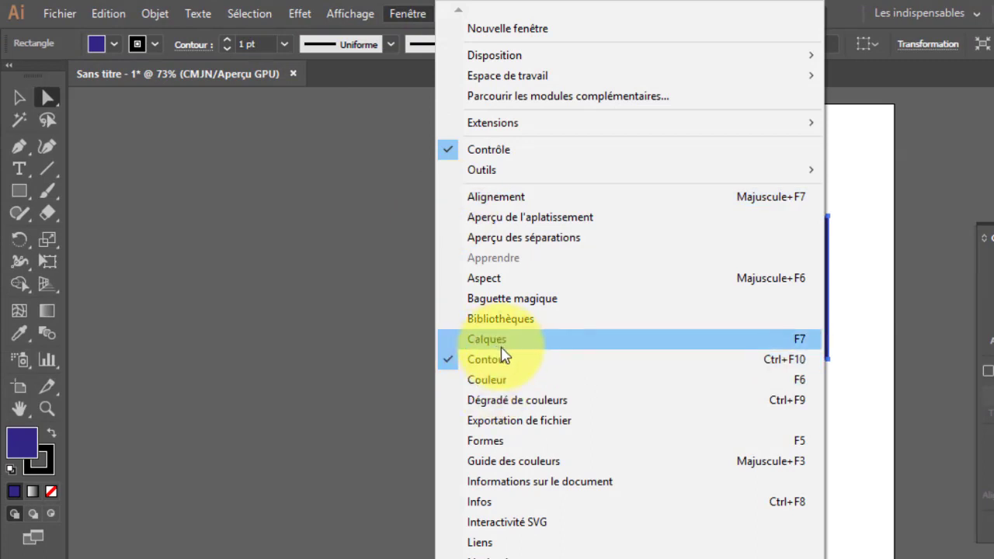
click(418, 11)
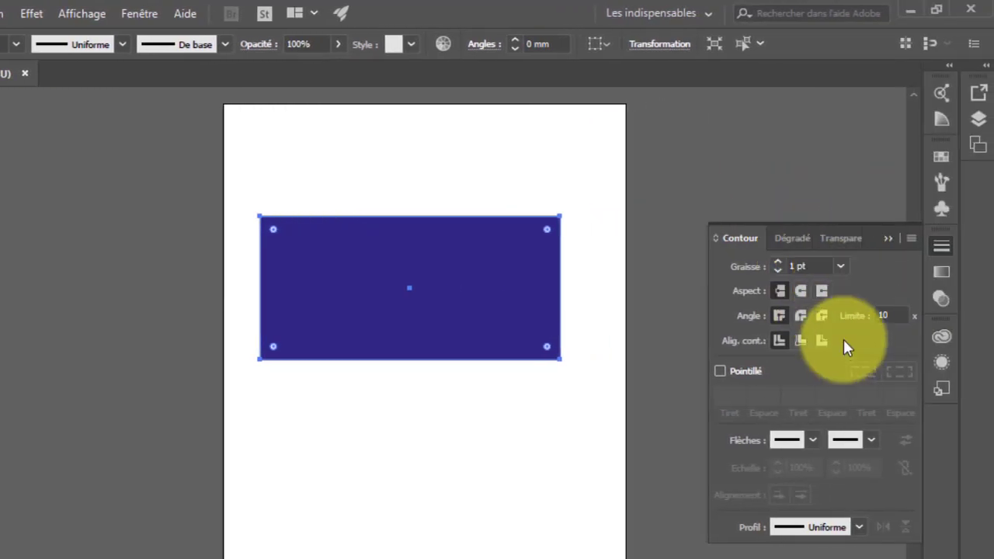
click(980, 120)
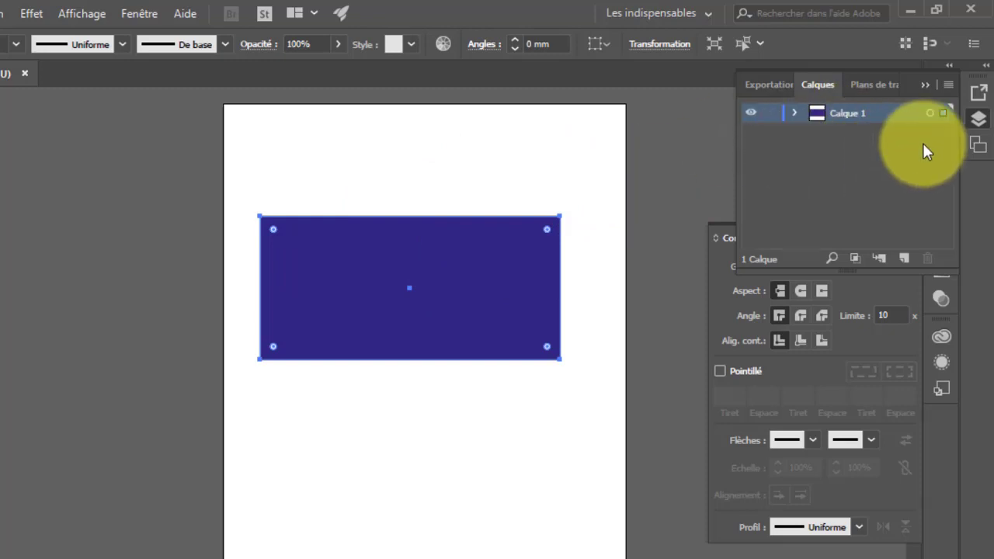
click(794, 113)
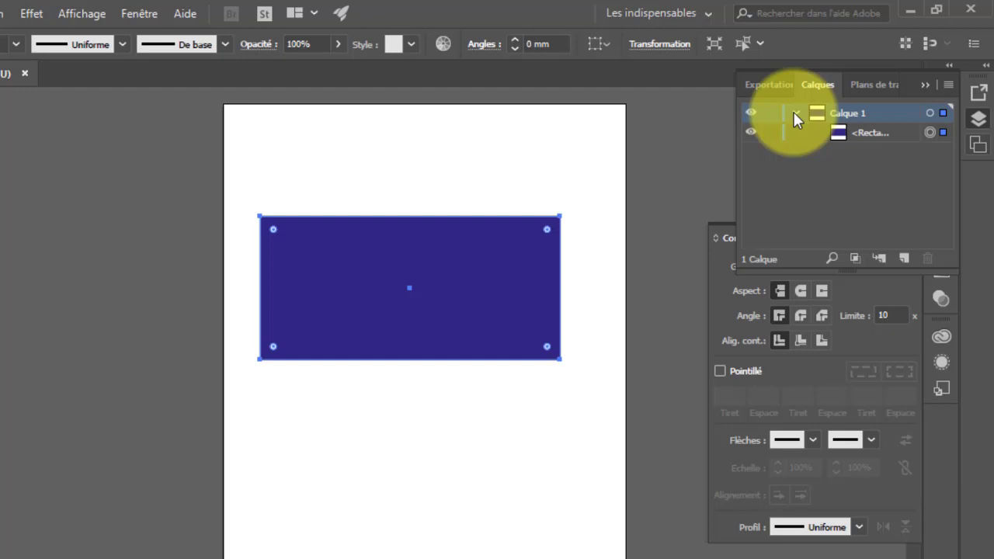
click(794, 113)
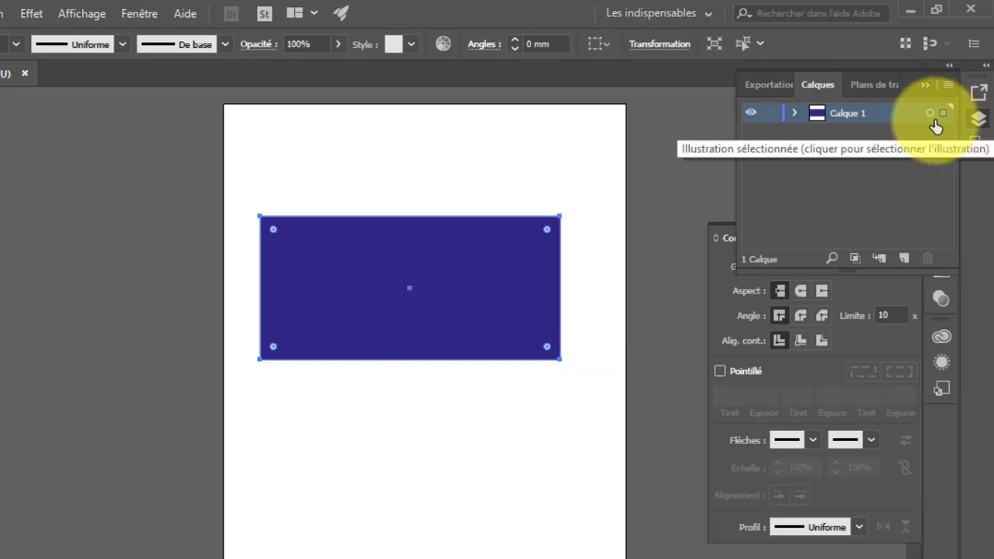
Draw a second, smaller rectangle below the first one and expand Calque 1 to list both shapes
click(39, 231)
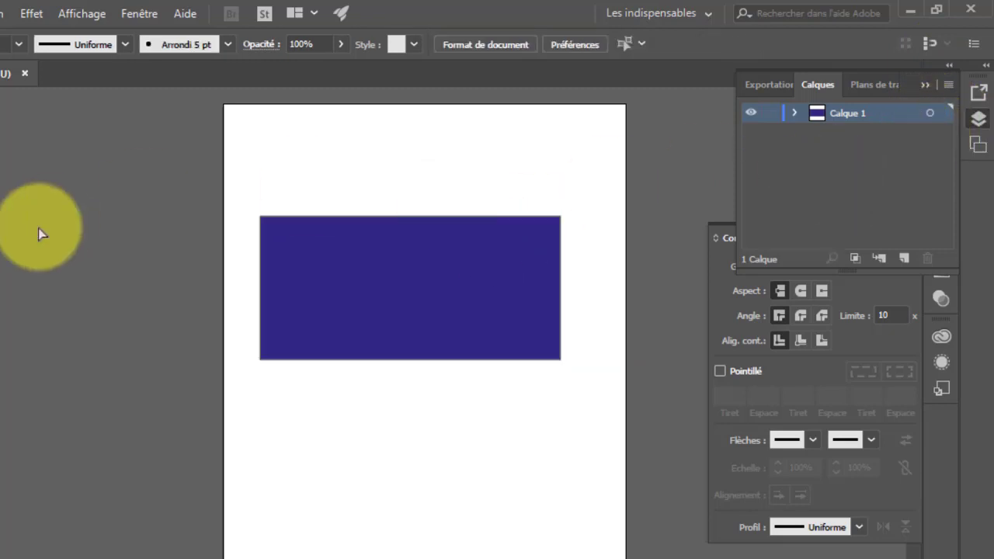
click(15, 151)
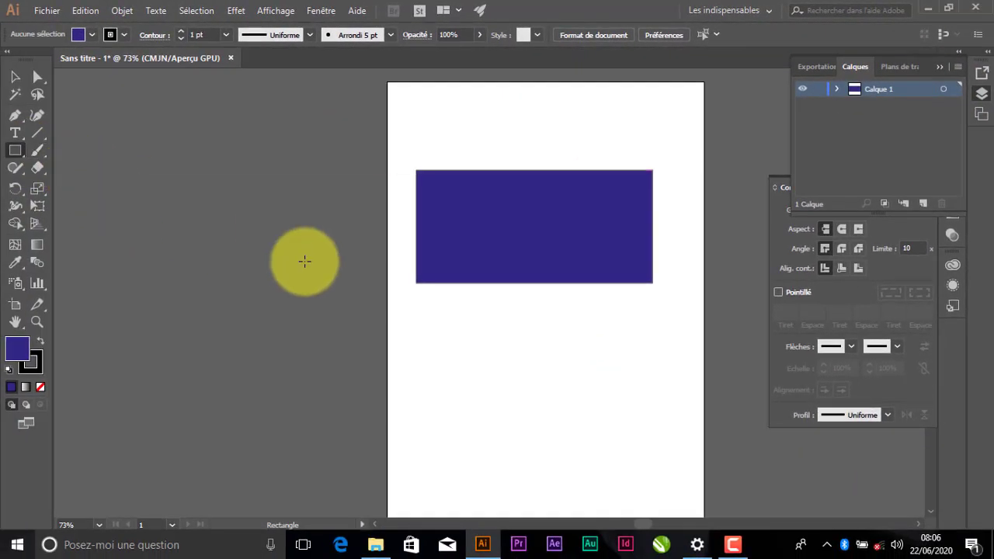
drag(420, 314, 592, 407)
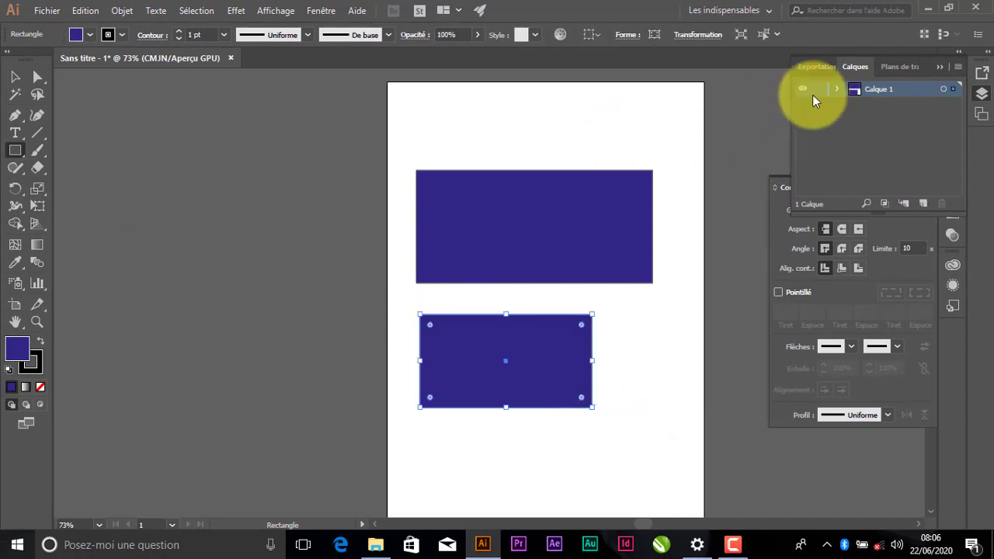
click(837, 87)
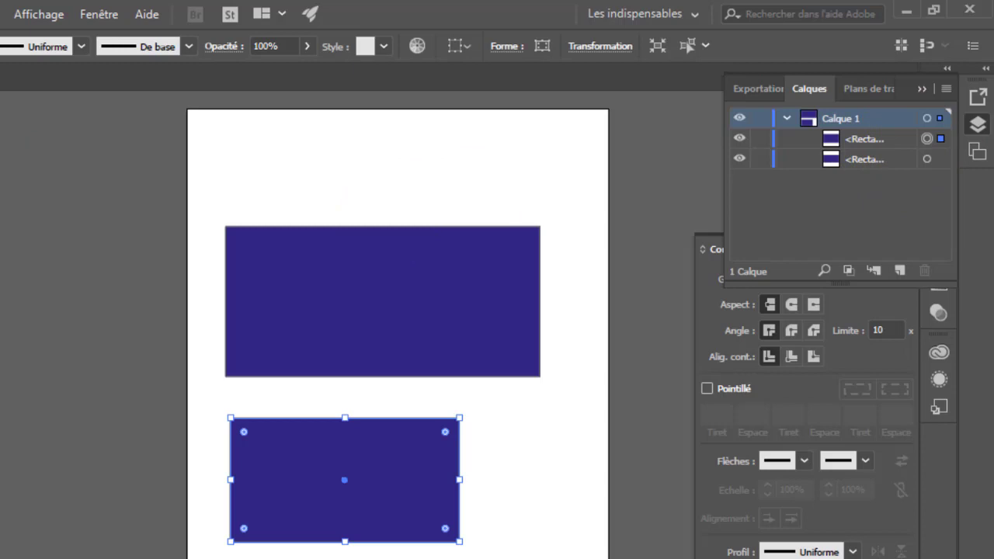
click(261, 146)
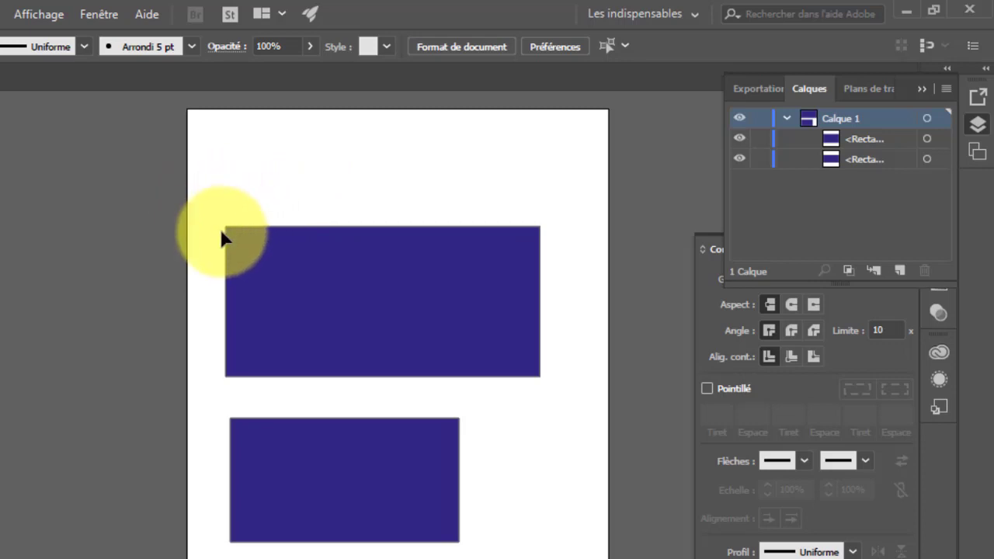
Reshape the top rectangle with the Direct Selection tool by dragging its top edge so its sides slant slightly
drag(228, 236, 239, 243)
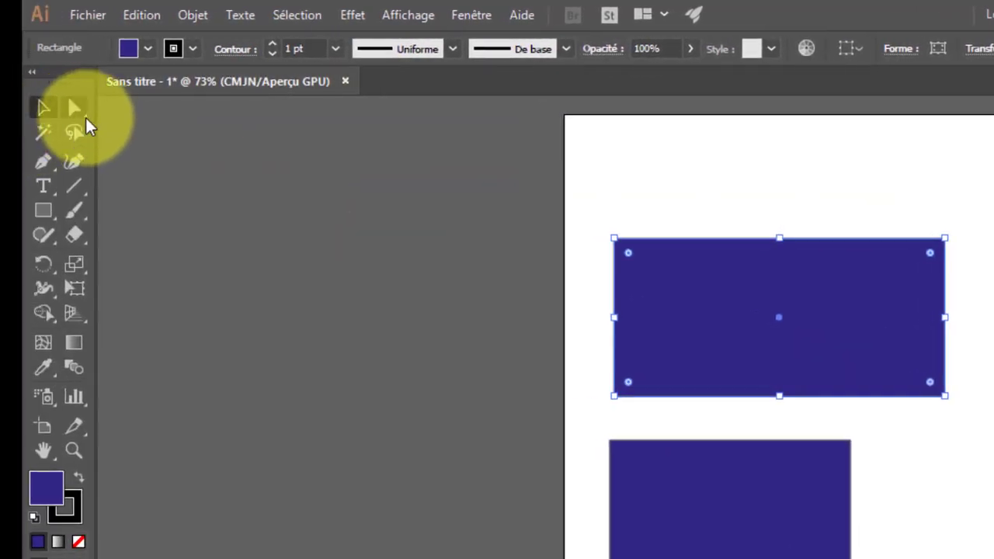
click(85, 115)
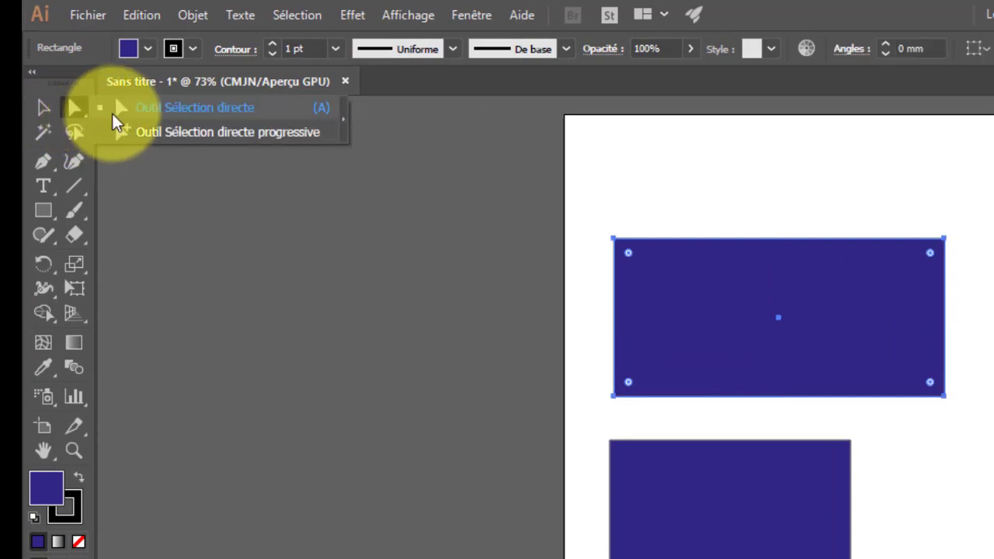
click(155, 108)
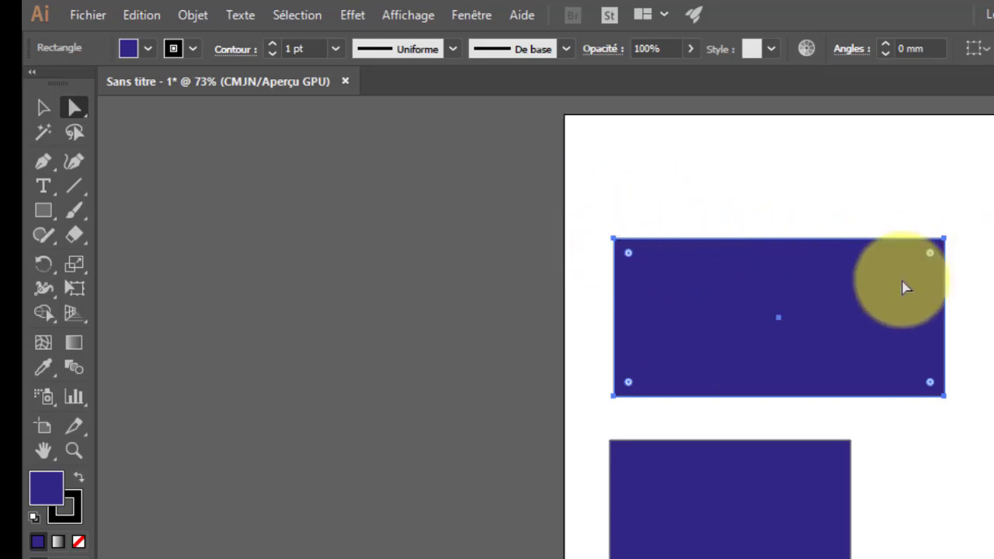
click(615, 244)
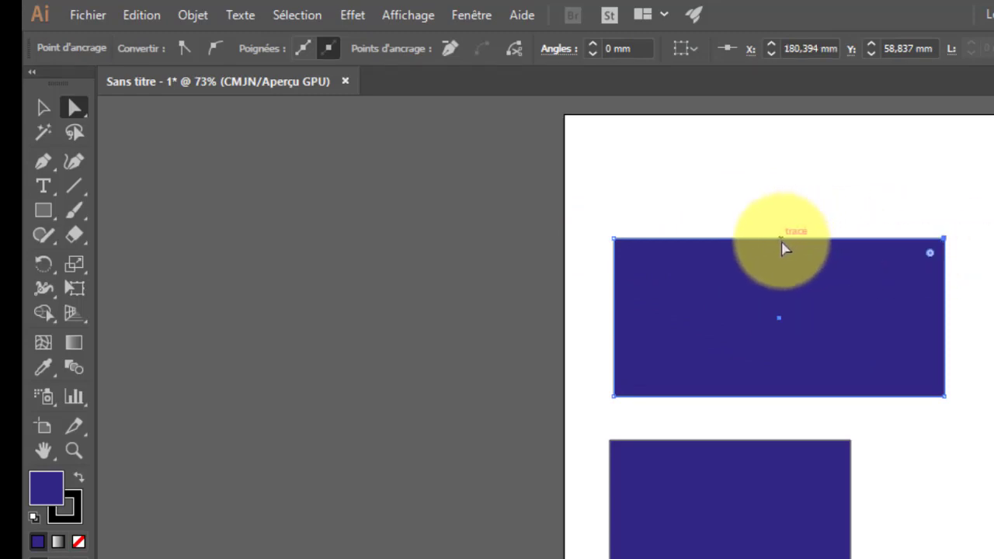
drag(782, 241, 617, 341)
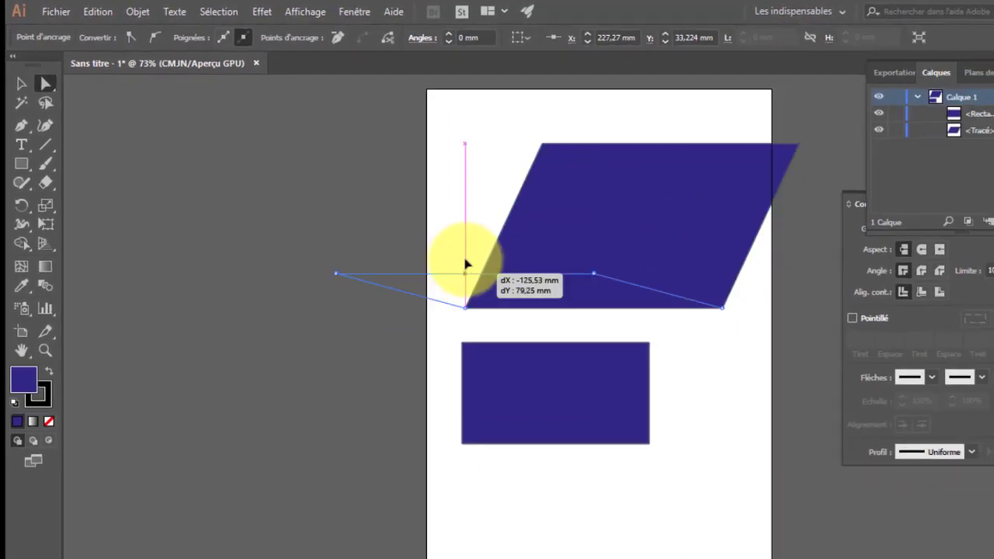
drag(466, 264, 541, 139)
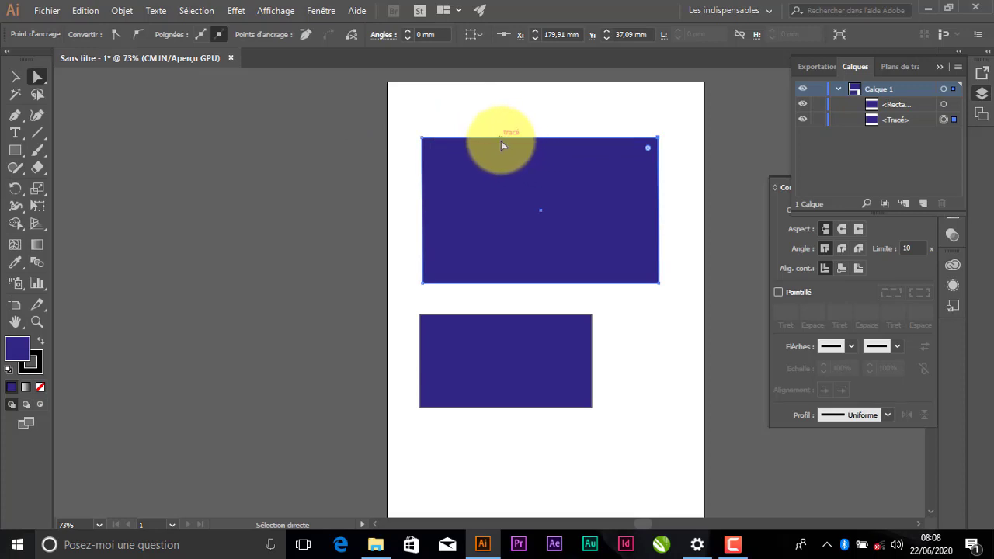
mouse_move(501, 141)
mouse_down()
mouse_move(477, 137)
mouse_move(495, 132)
mouse_up()
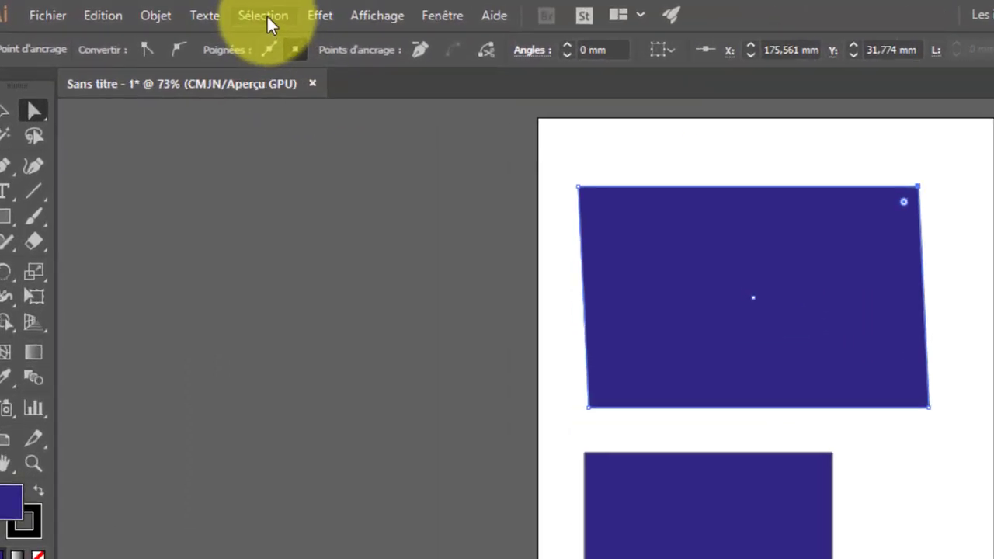
Select all objects on the artboard, then deselect everything
click(266, 15)
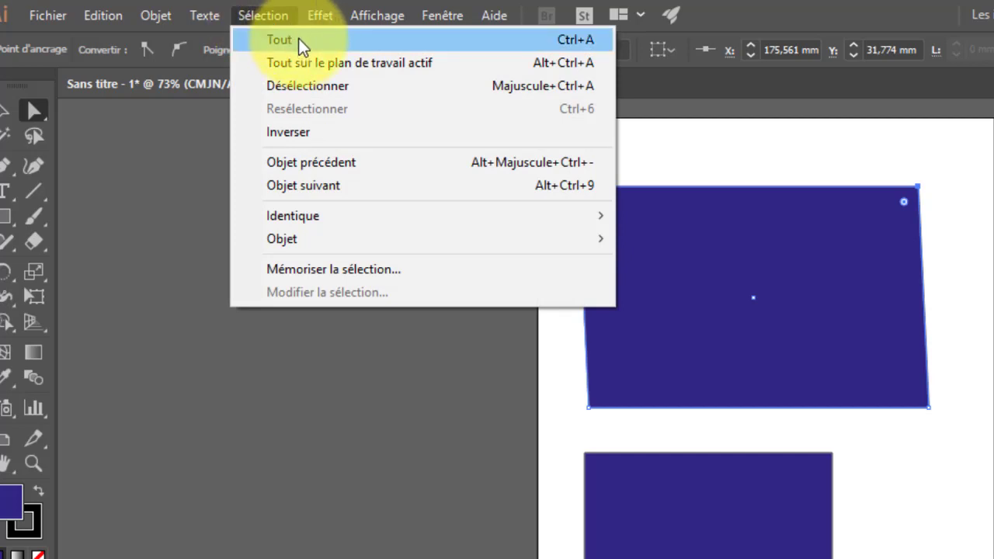
click(298, 38)
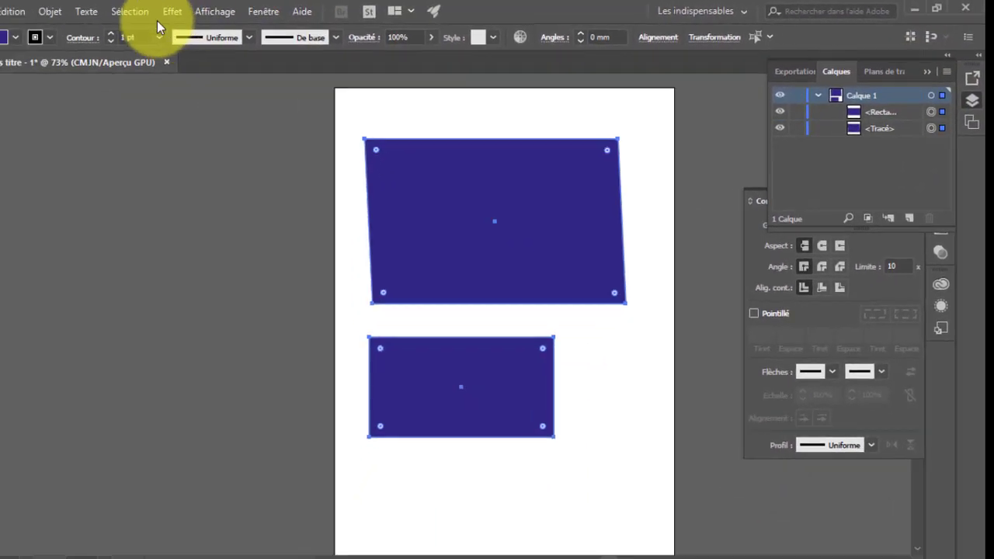
click(198, 11)
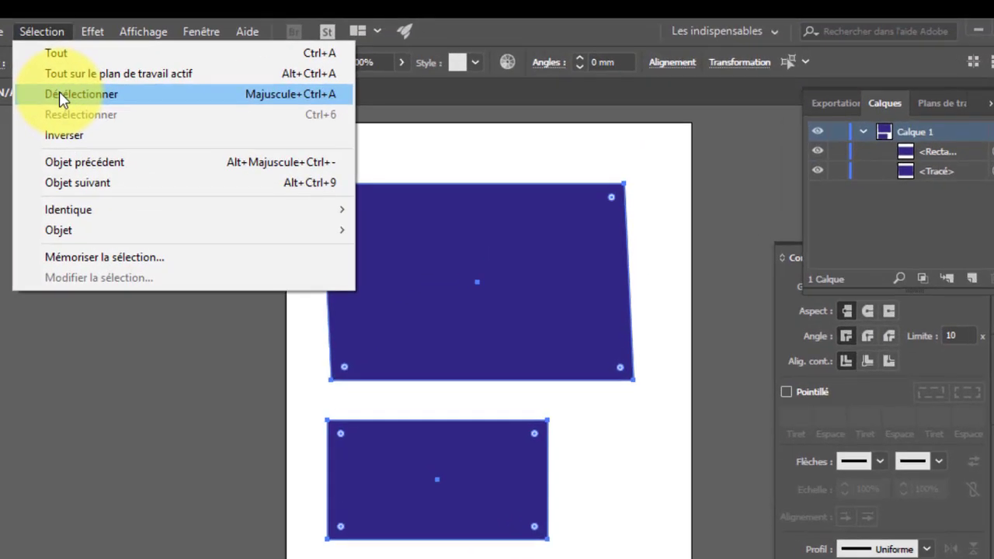
click(59, 93)
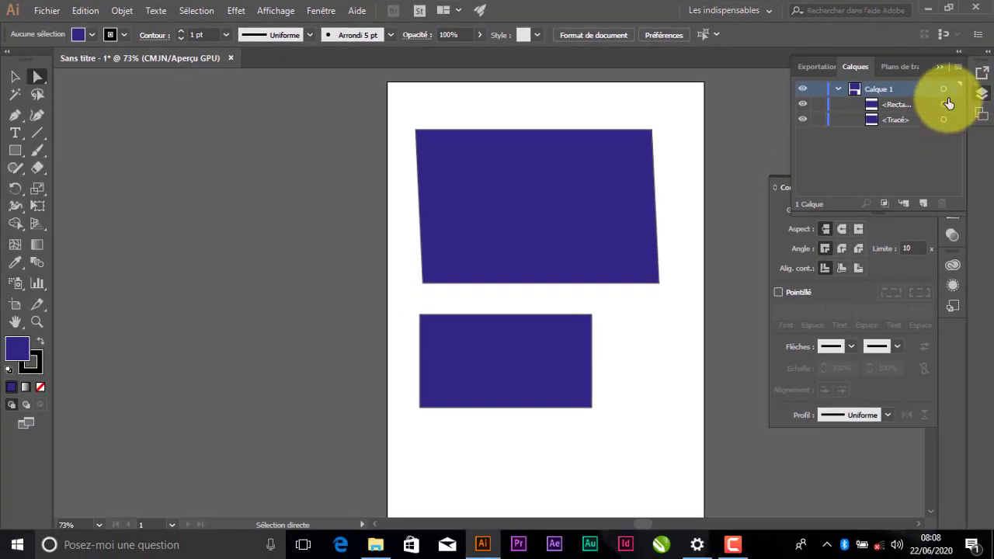
Select both rectangles with the Direct Selection tool, then invert the selection
click(200, 11)
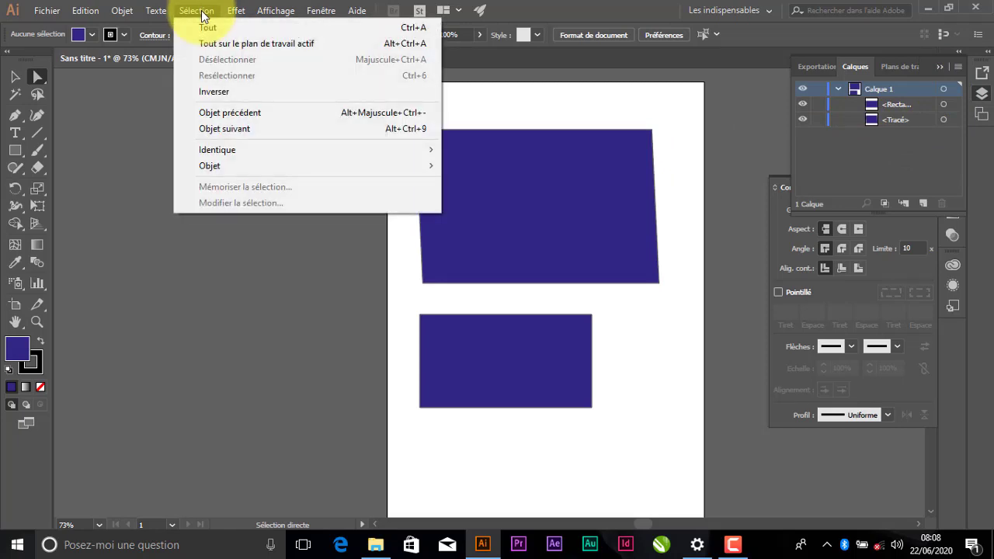
click(200, 10)
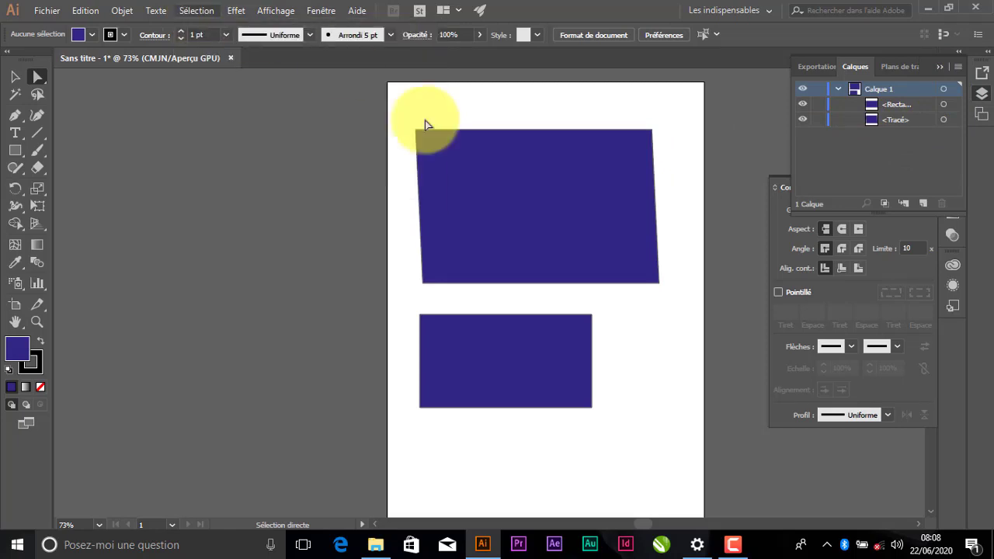
click(538, 193)
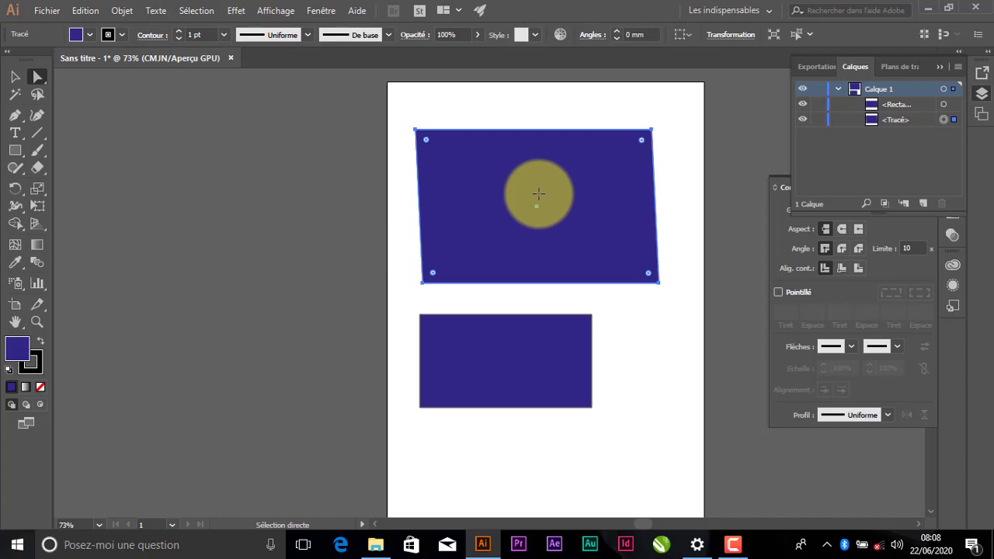
drag(538, 193, 495, 191)
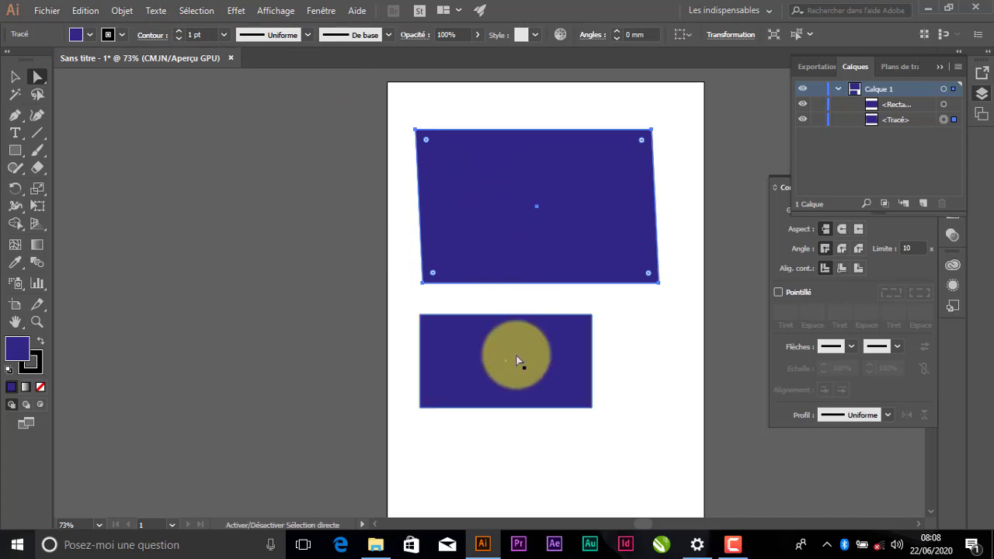
shift+click(517, 360)
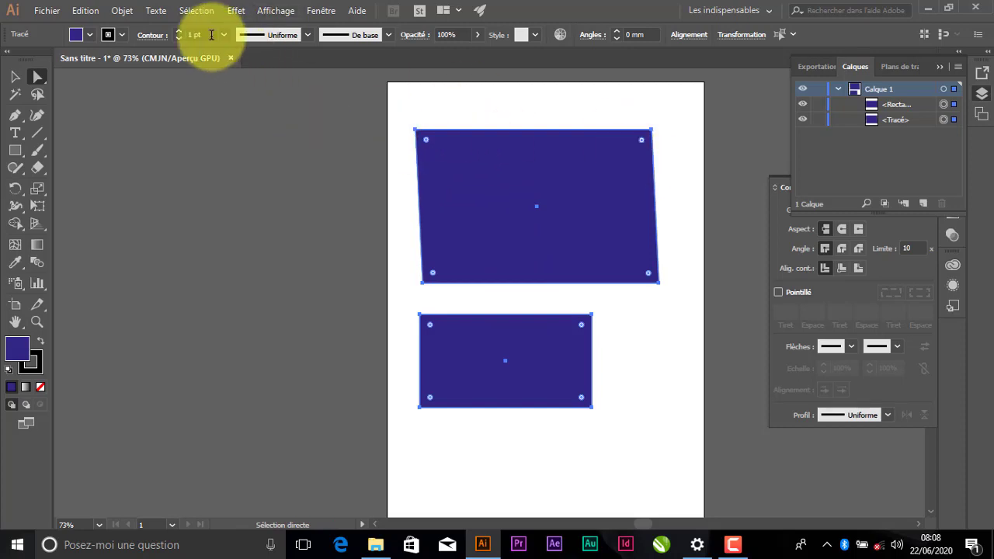
click(196, 11)
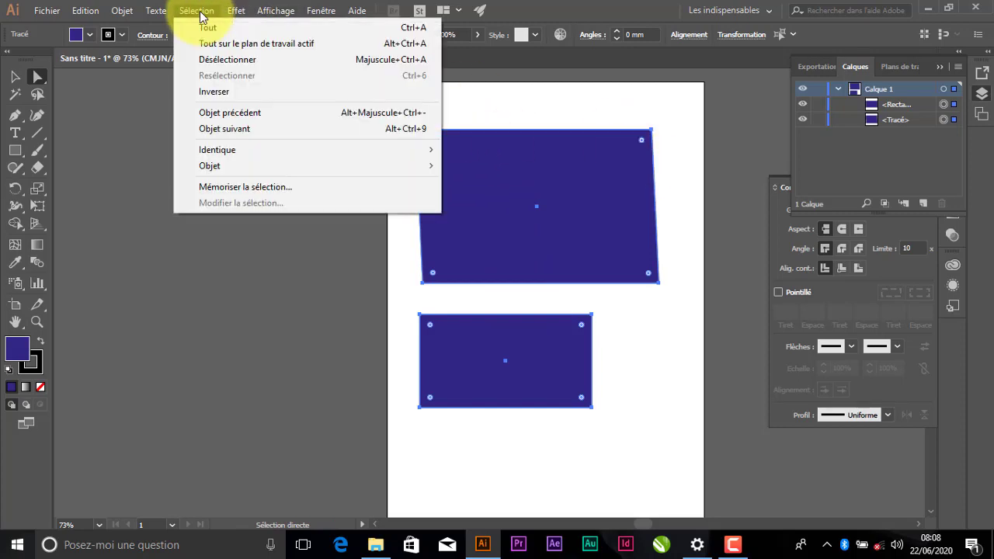
click(223, 94)
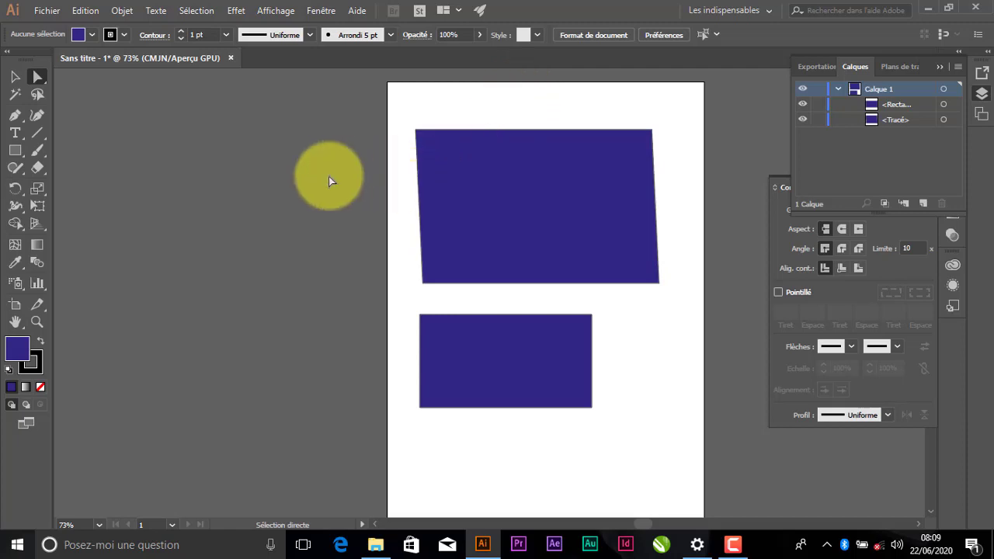
Switch to the Group Selection tool and shift both rectangles up and slightly to the right
click(45, 81)
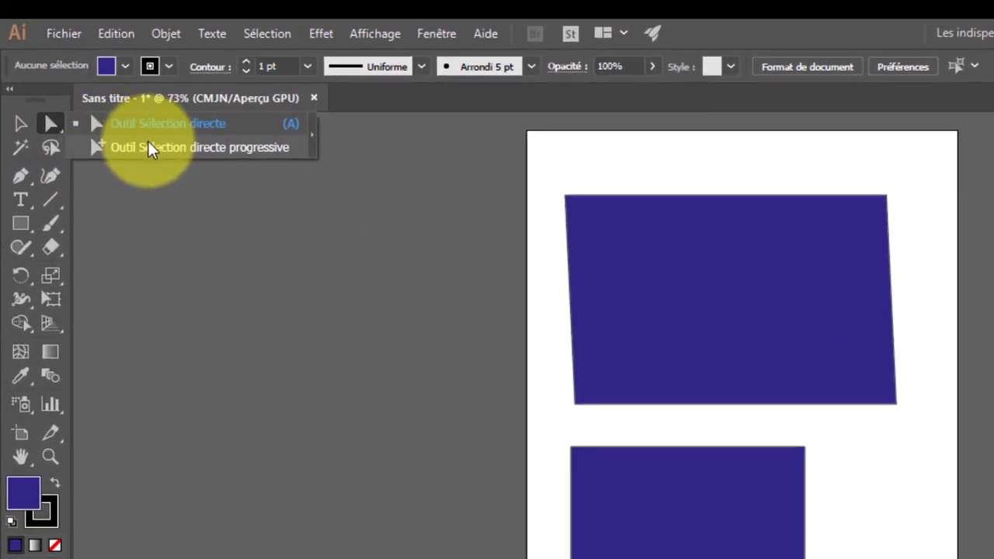
click(221, 148)
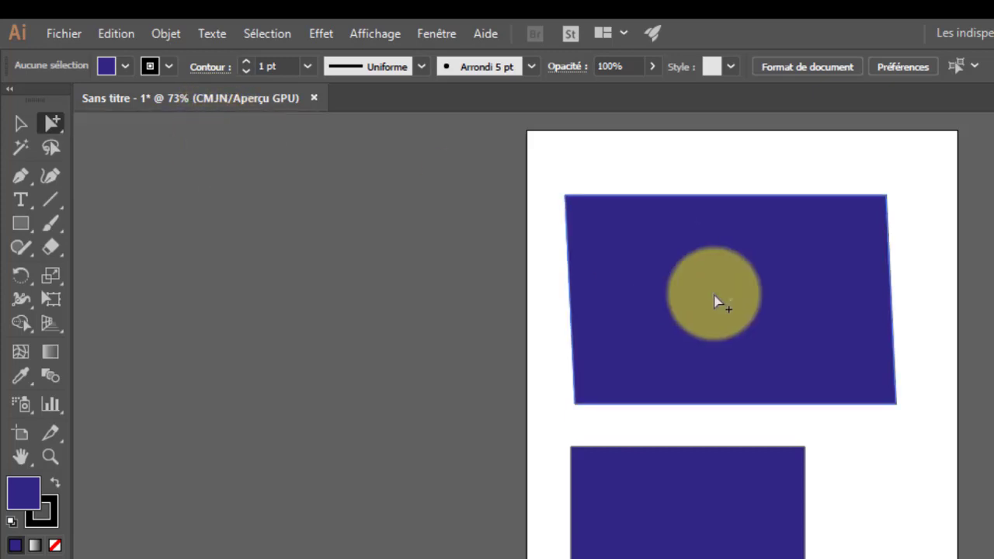
click(721, 300)
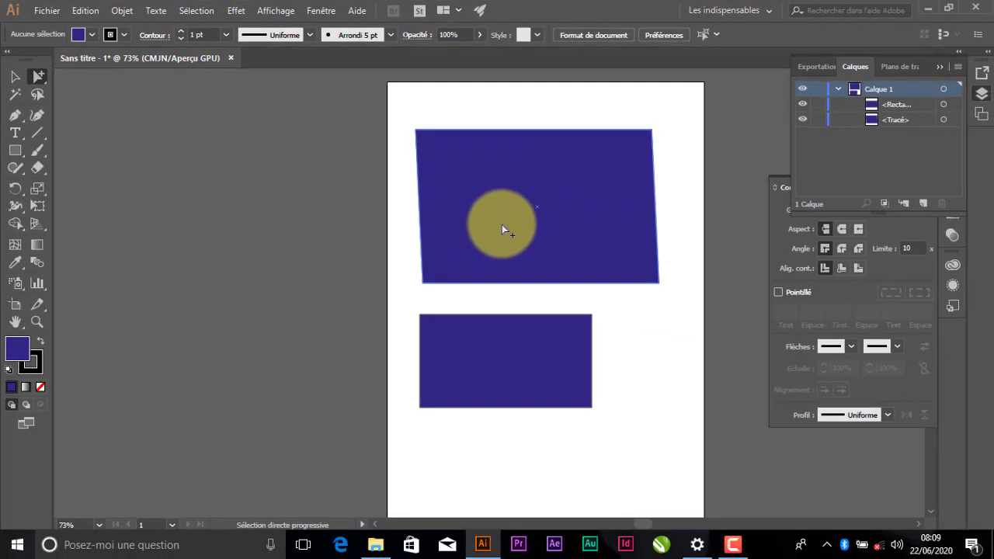
drag(502, 225, 493, 195)
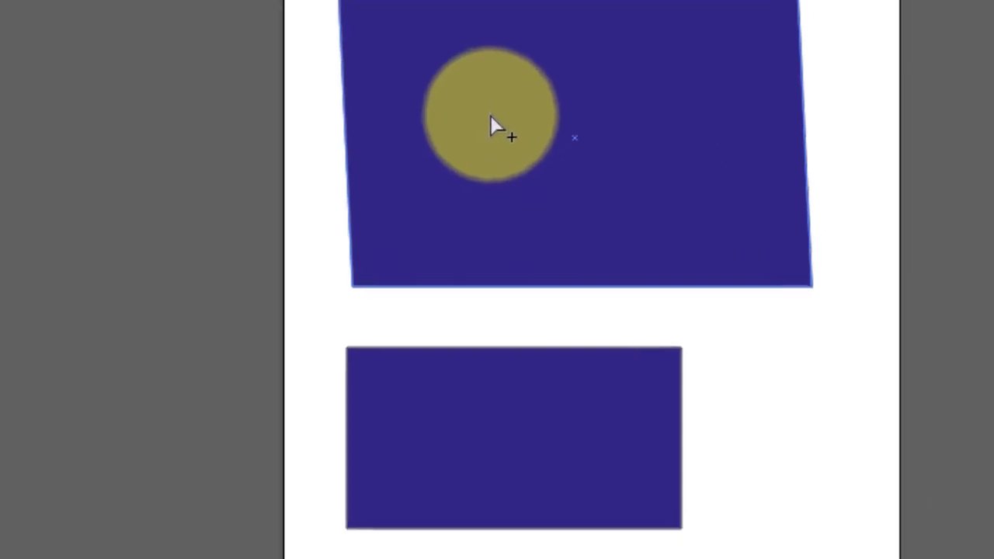
click(550, 113)
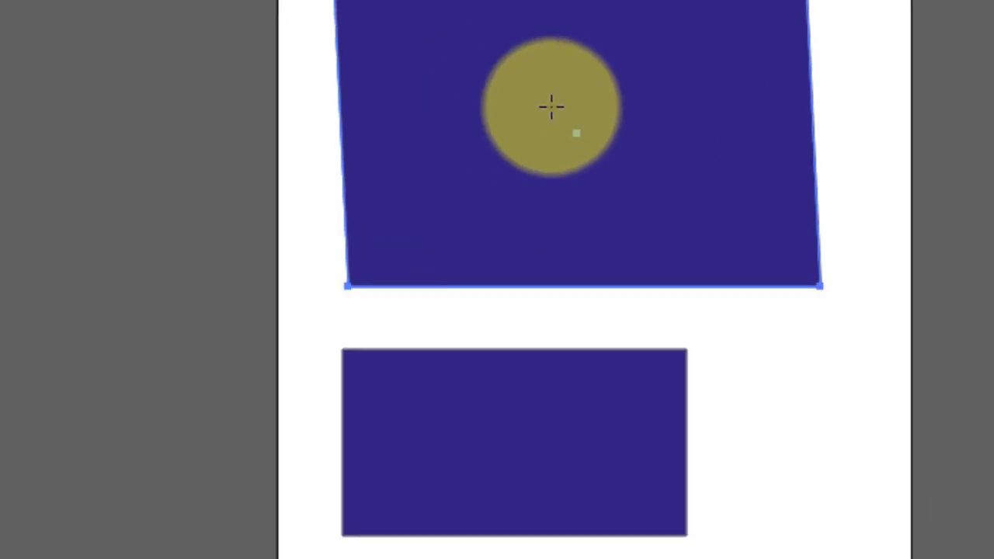
click(498, 386)
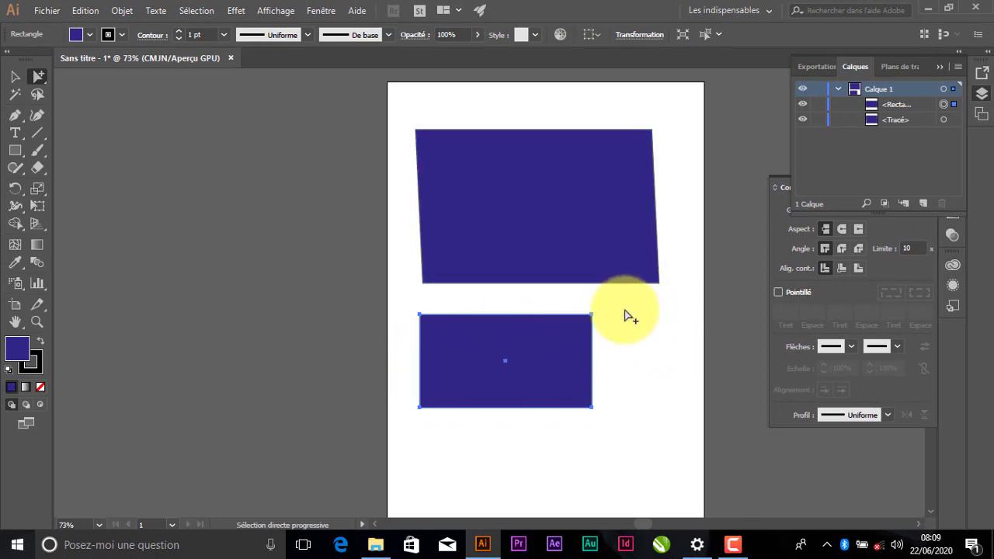
drag(548, 375, 592, 389)
drag(584, 355, 568, 339)
click(196, 11)
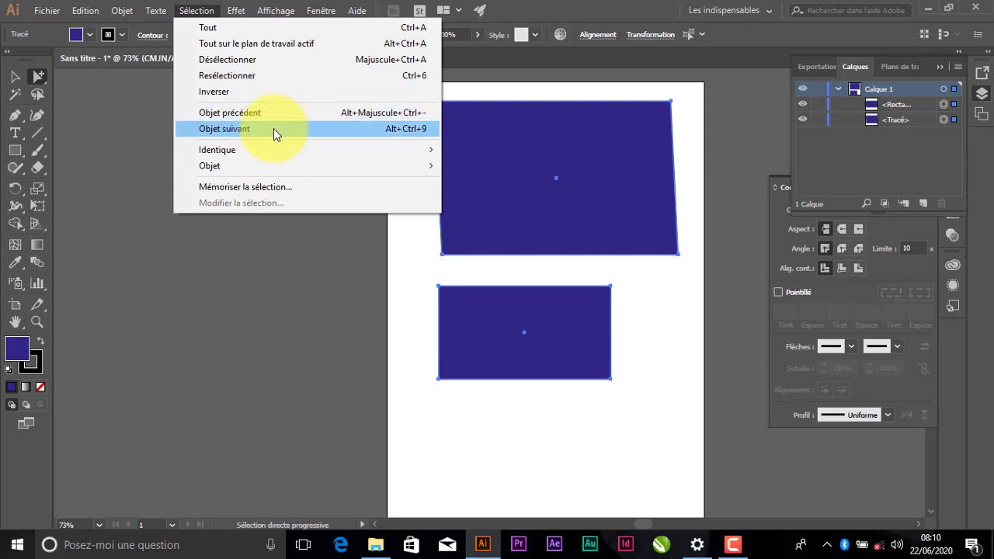
mouse_move(247, 152)
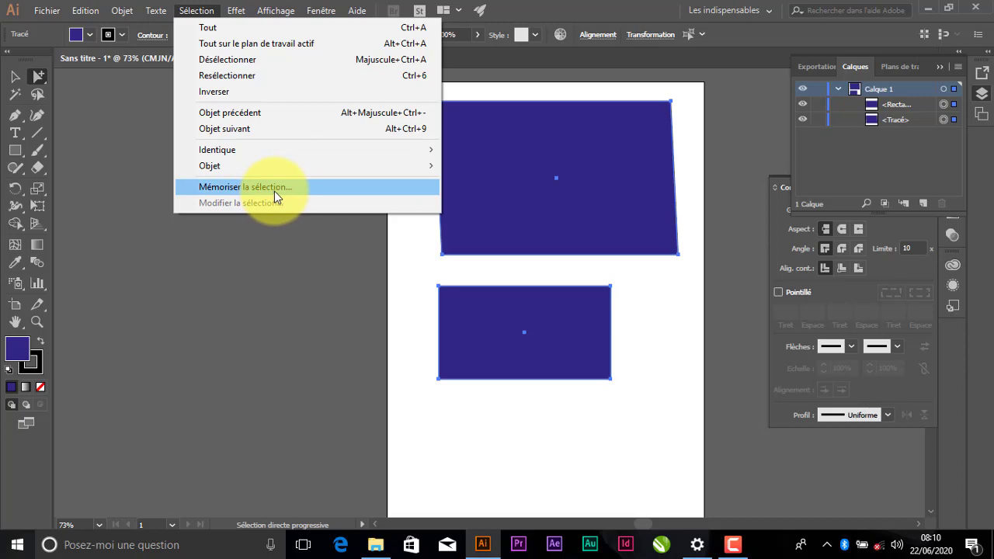
click(190, 12)
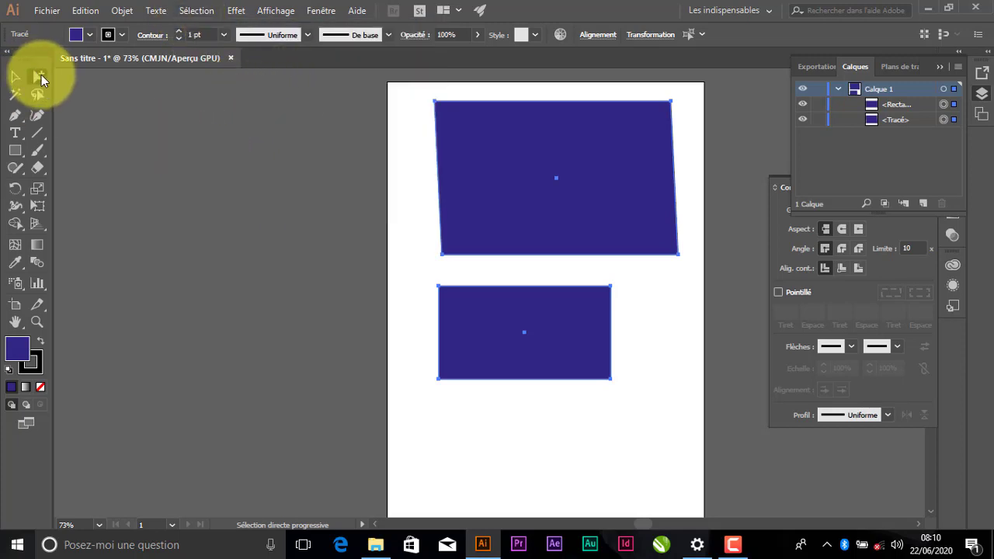
Reposition both rectangles on the artboard with the Selection tool
drag(41, 74, 103, 77)
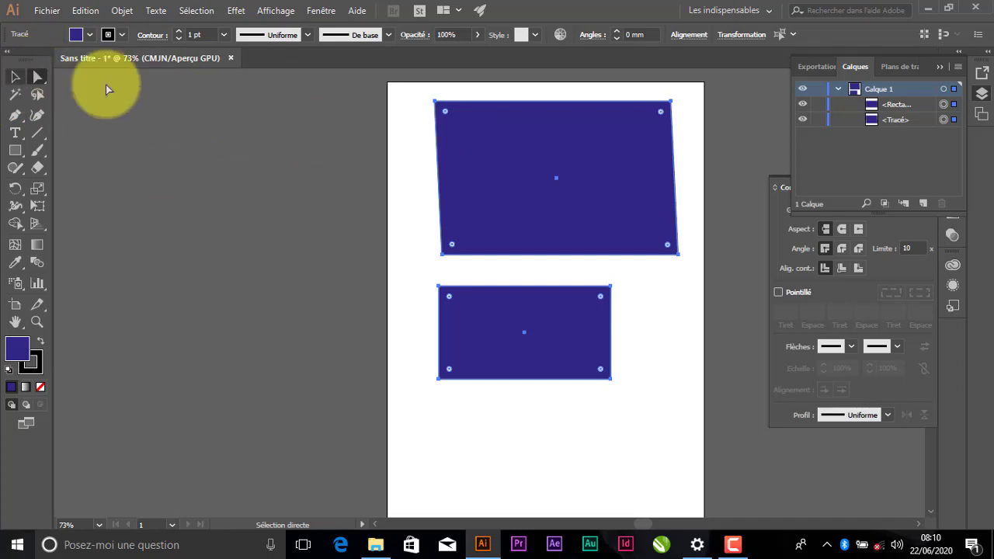
click(16, 79)
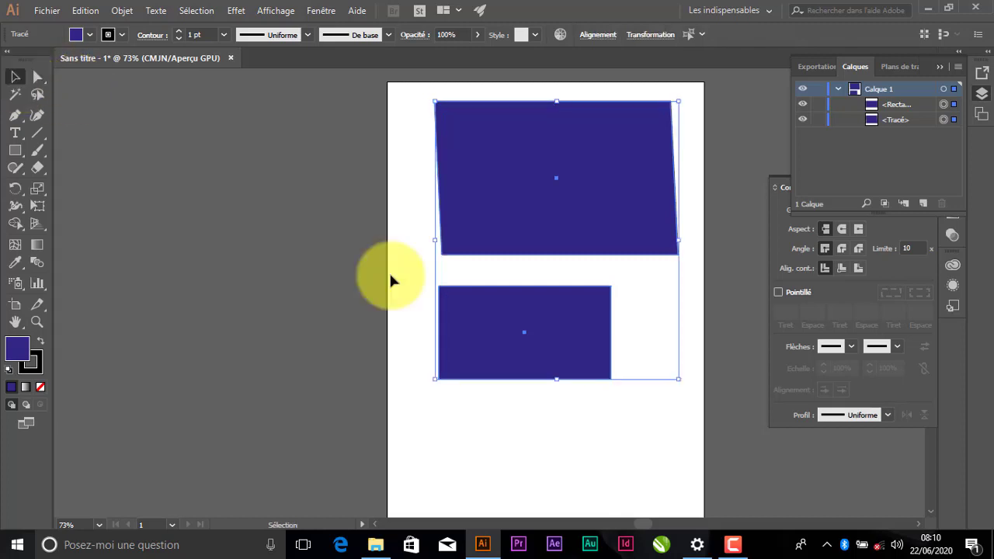
click(426, 388)
click(544, 348)
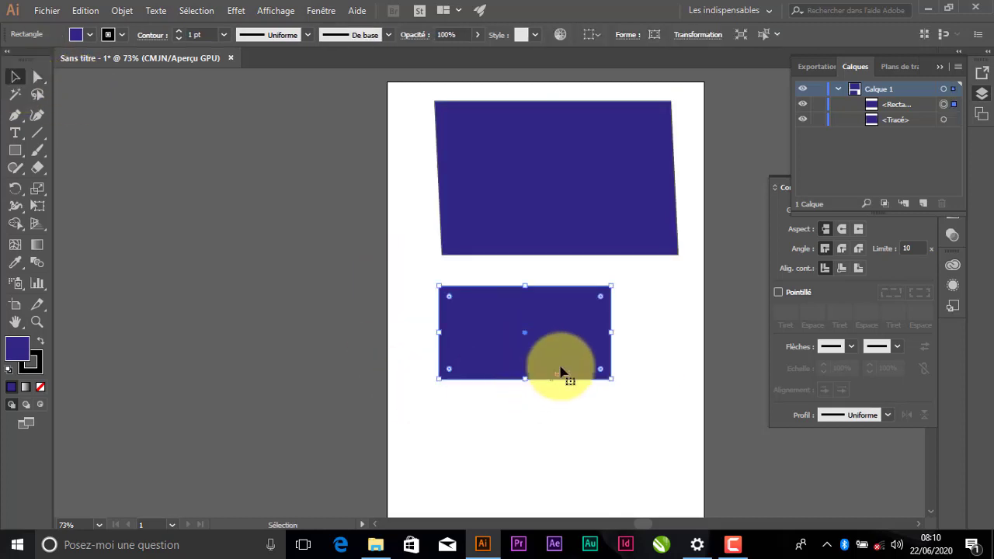
drag(563, 370, 542, 441)
drag(613, 134, 588, 187)
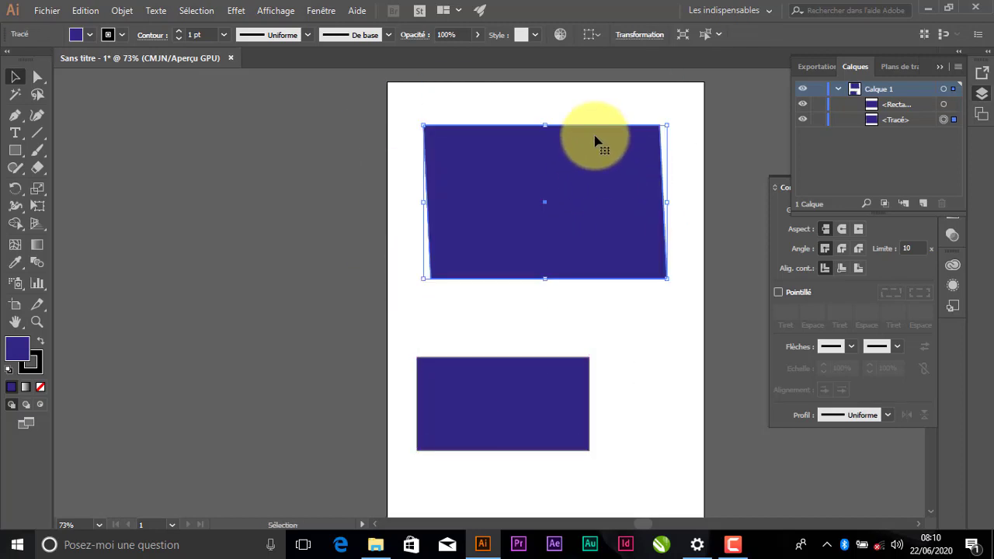
click(572, 104)
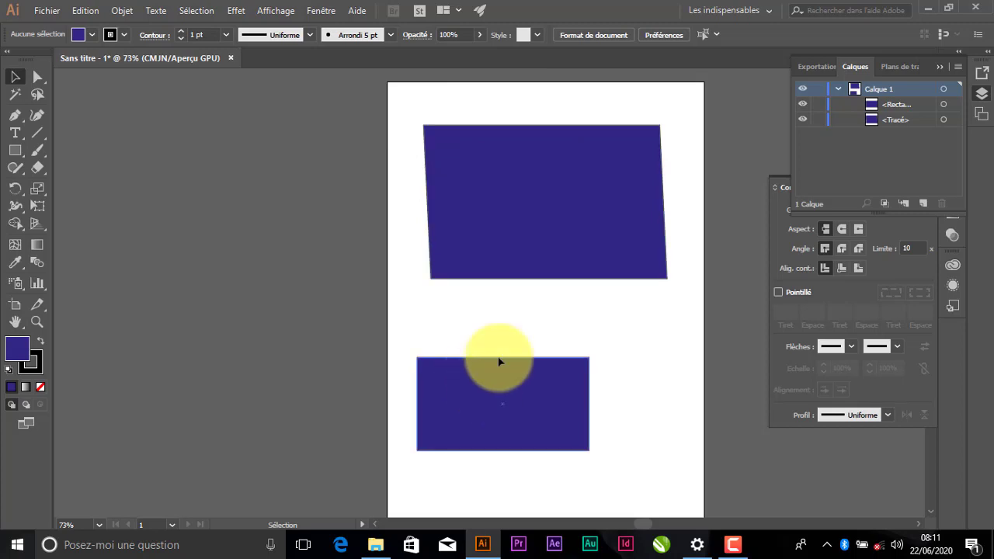
drag(484, 386, 503, 347)
Select all shapes with a Direct Selection marquee and Select All
click(34, 76)
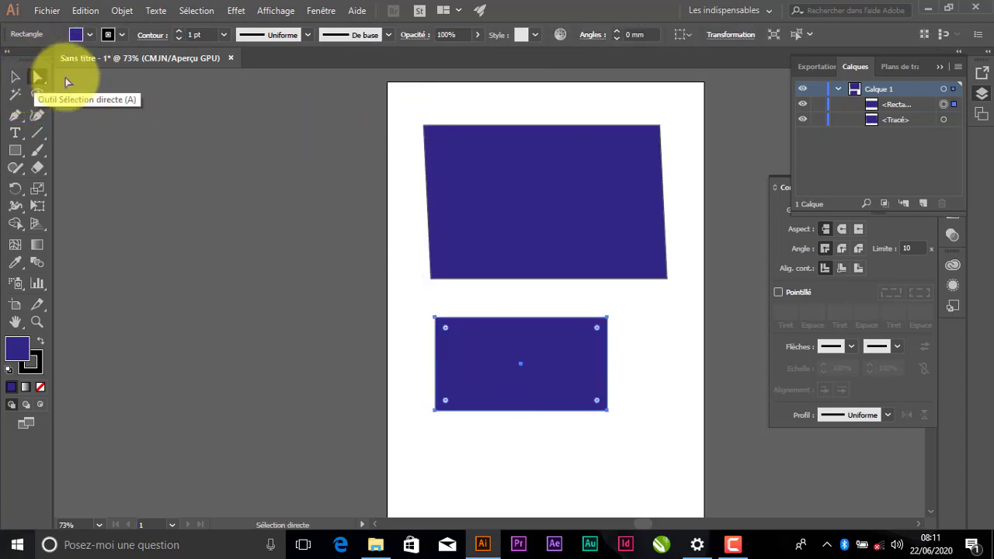
drag(392, 122, 704, 424)
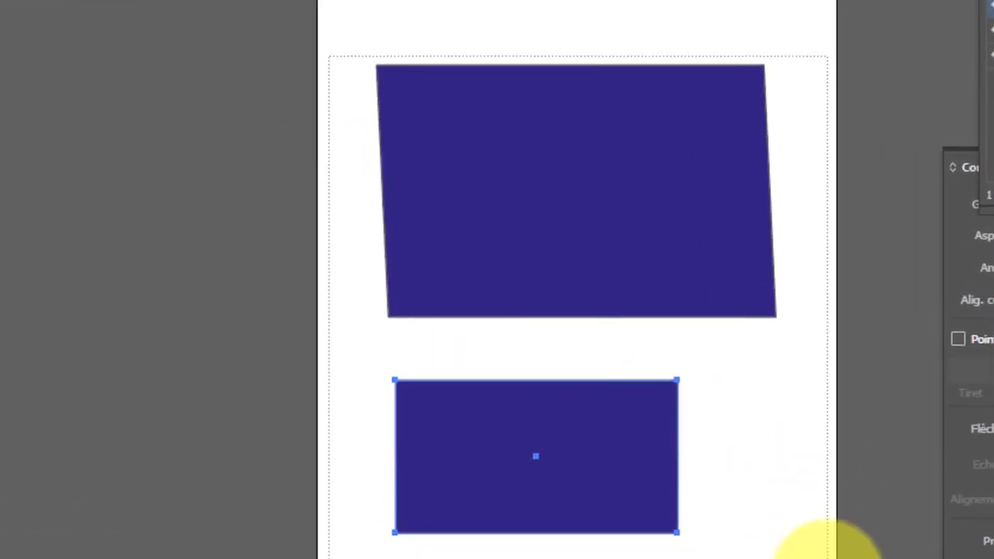
key(ctrl+a)
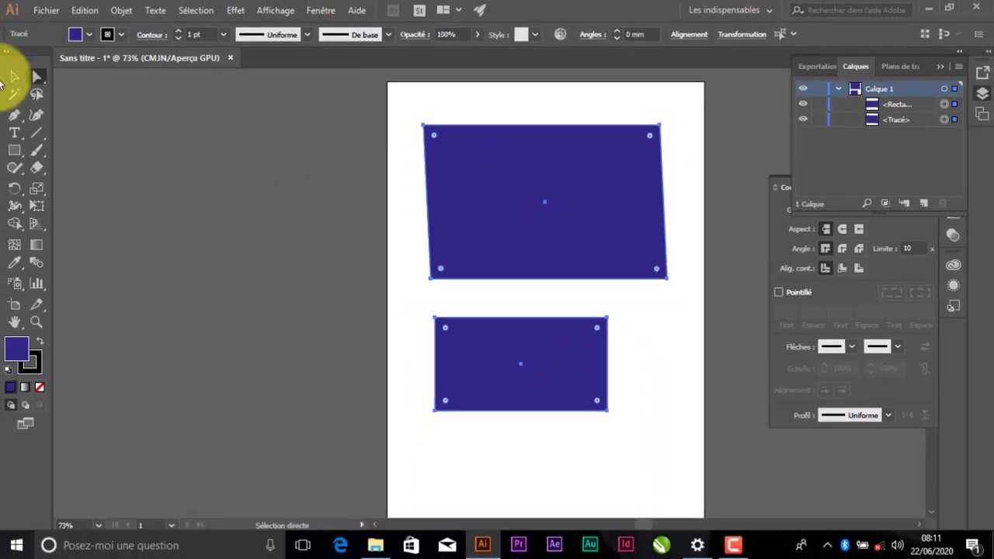
Move the two rectangles further apart with the Selection tool
click(14, 76)
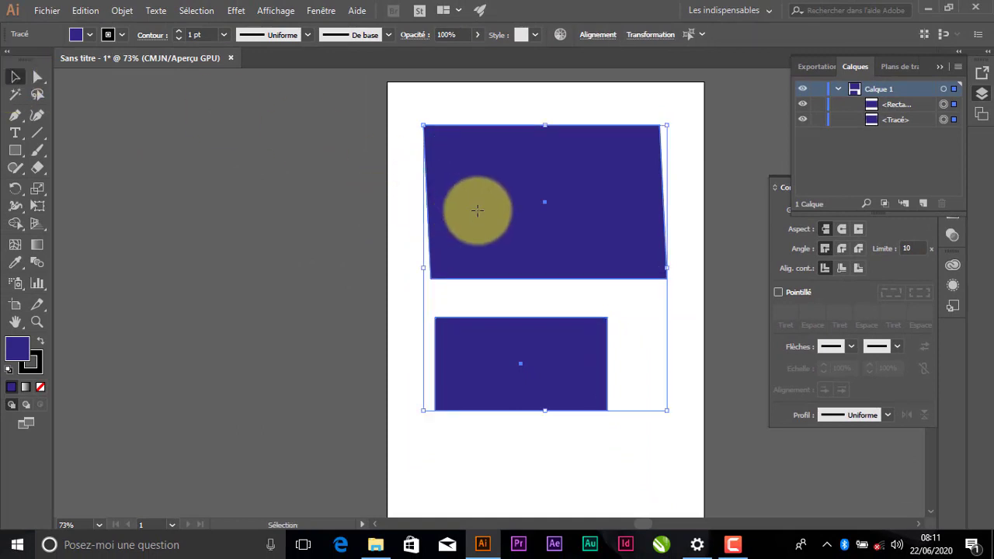
mouse_move(475, 211)
mouse_down()
mouse_move(471, 283)
mouse_move(476, 208)
mouse_up()
click(485, 134)
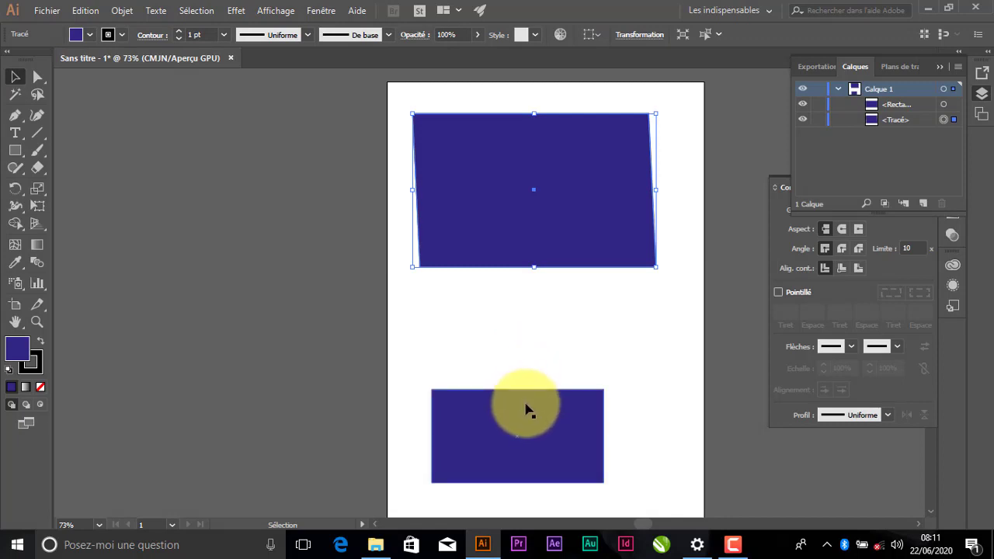
drag(525, 407, 536, 368)
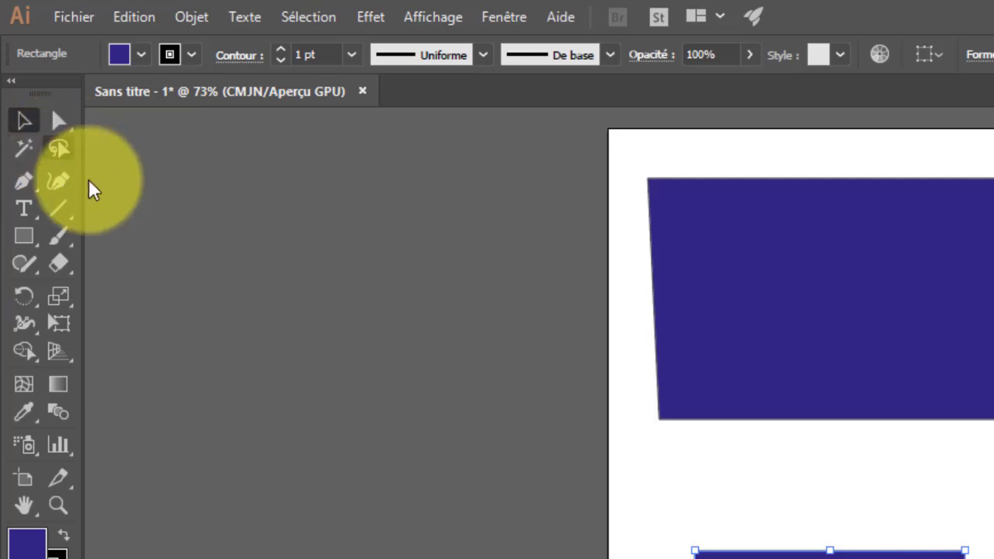
Draw two overlapping stars between the rectangles with the Star tool
click(36, 247)
click(39, 253)
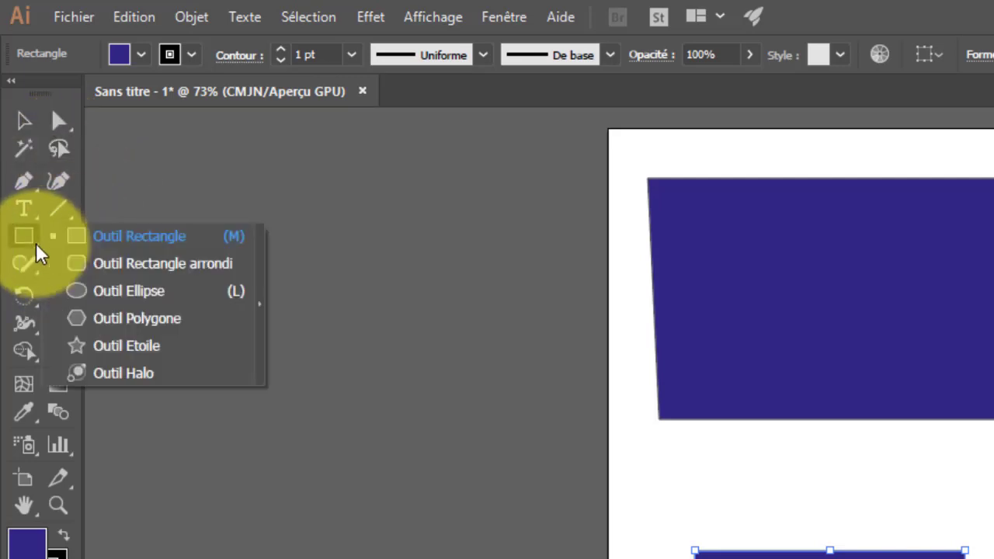
drag(37, 248, 96, 346)
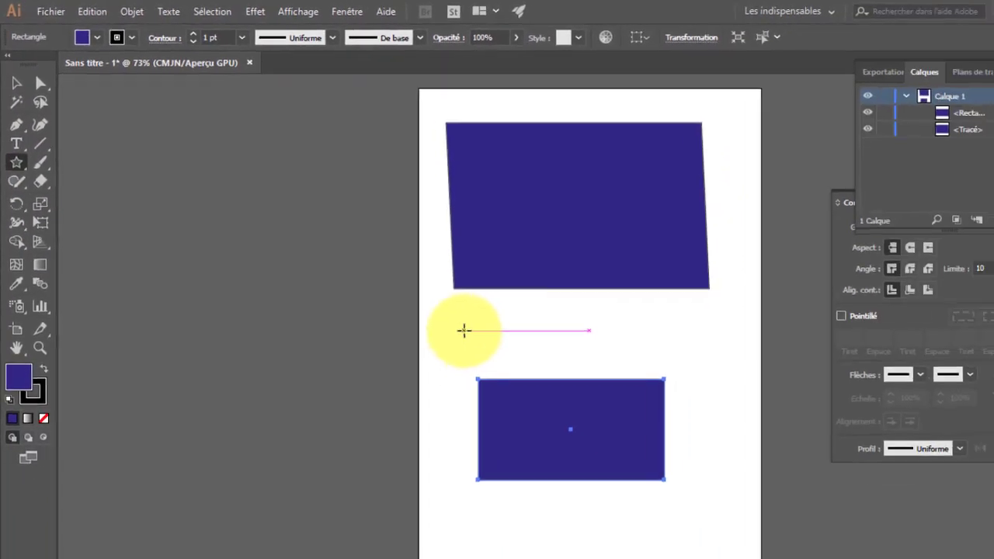
mouse_move(667, 458)
mouse_down()
mouse_move(764, 502)
mouse_move(754, 505)
mouse_up()
drag(499, 337, 577, 318)
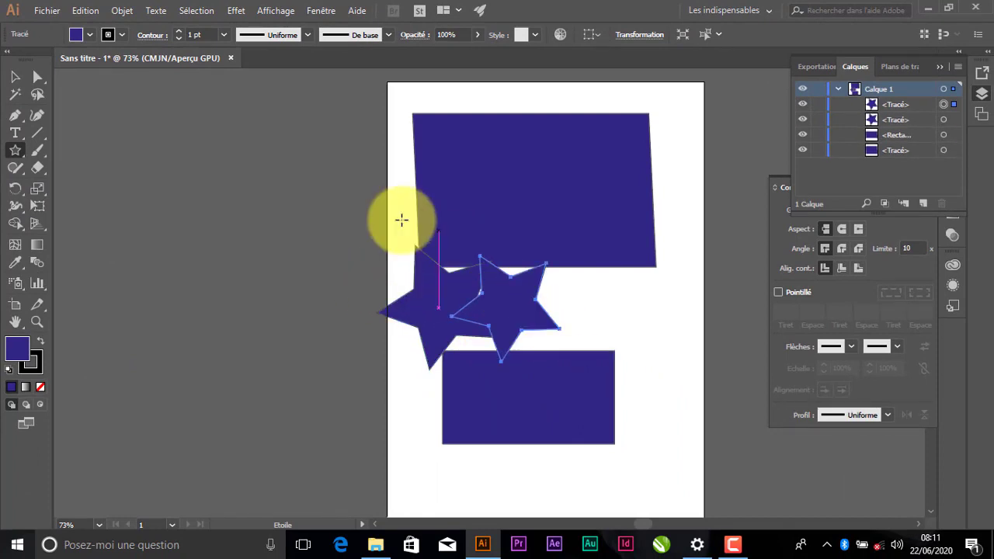
Move the right star down and to the right with the Selection tool
click(13, 79)
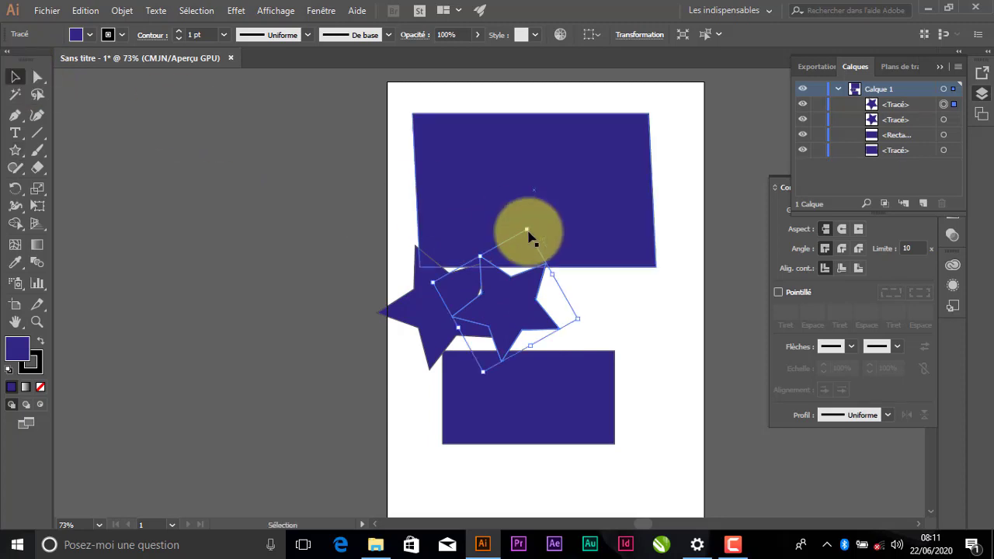
drag(548, 289, 566, 332)
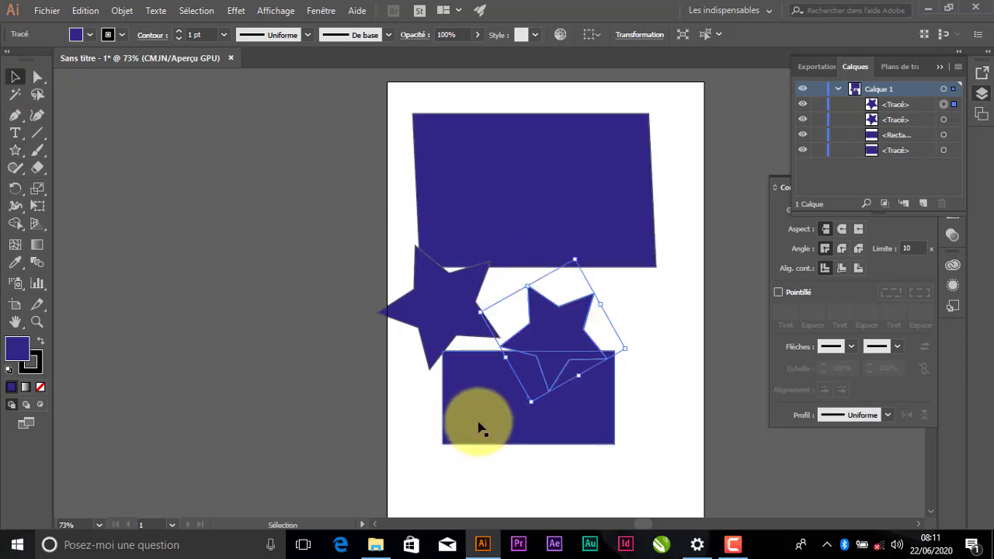
Delete the lower rectangle and move the left star down into the freed space
drag(477, 415, 472, 469)
key(Delete)
drag(423, 333, 439, 424)
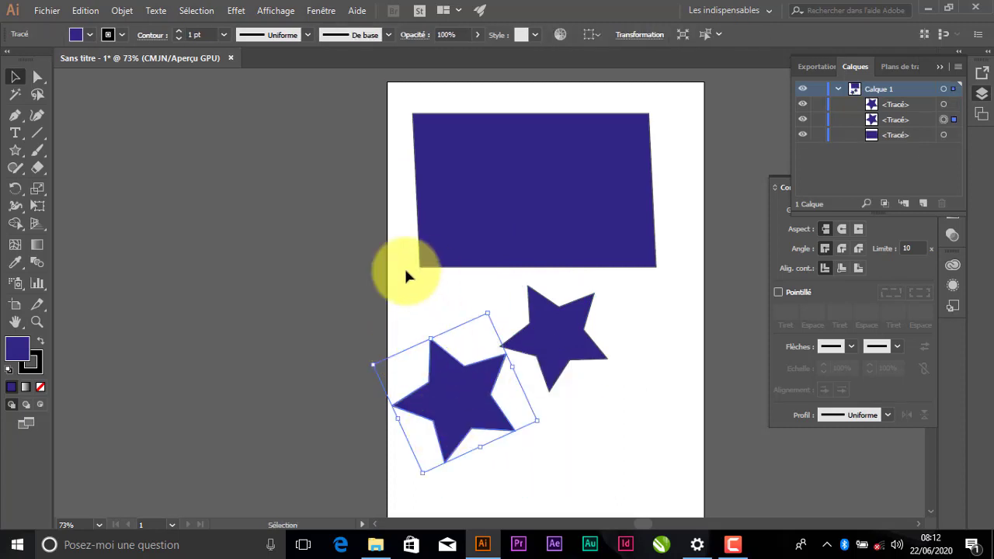
With the Lasso tool, select one anchor point on each star and delete those points
click(38, 93)
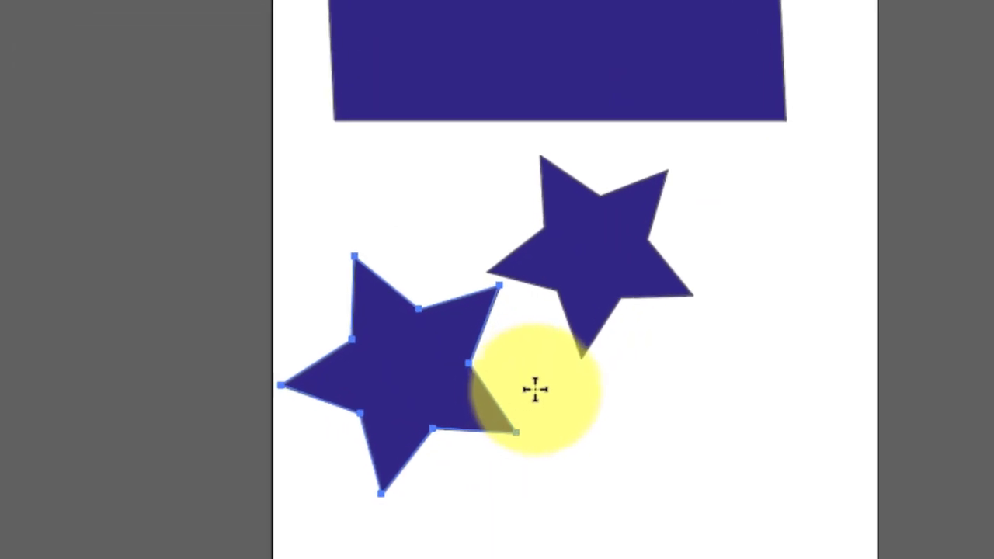
mouse_move(527, 409)
mouse_down()
mouse_move(474, 432)
mouse_move(487, 461)
mouse_move(520, 464)
mouse_move(560, 430)
mouse_move(542, 392)
mouse_up()
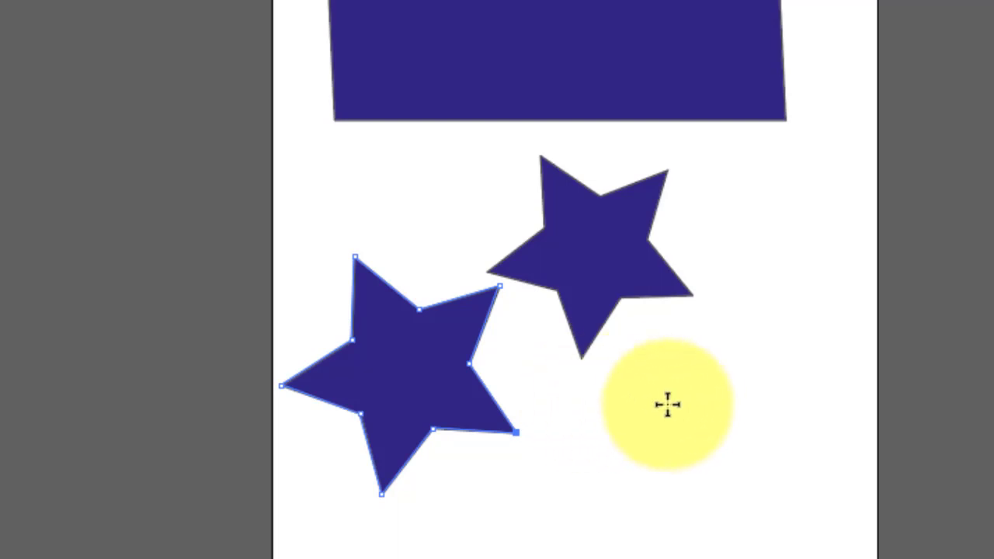
mouse_move(632, 358)
mouse_down()
mouse_move(579, 342)
mouse_move(565, 356)
mouse_move(567, 383)
mouse_move(588, 394)
mouse_move(614, 396)
mouse_move(631, 362)
mouse_up()
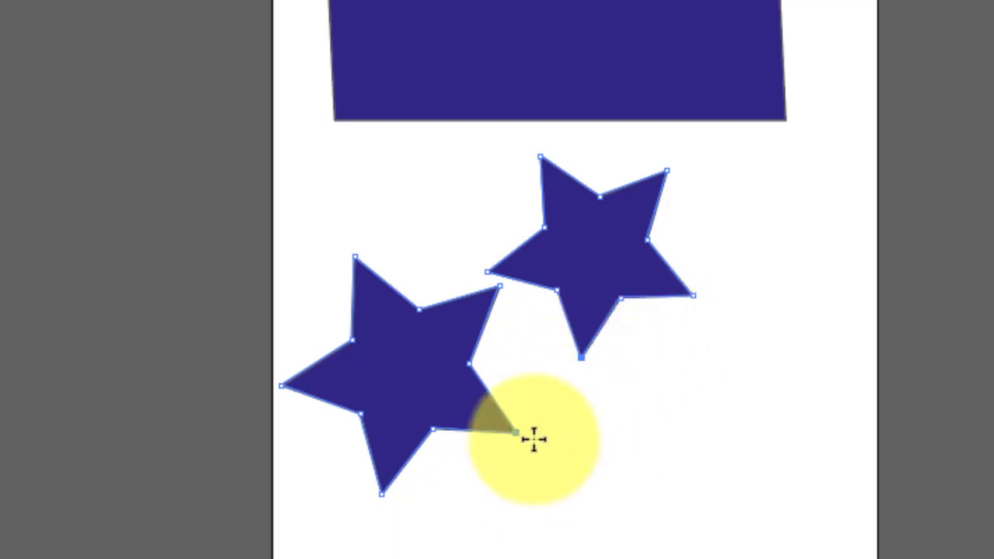
key(Delete)
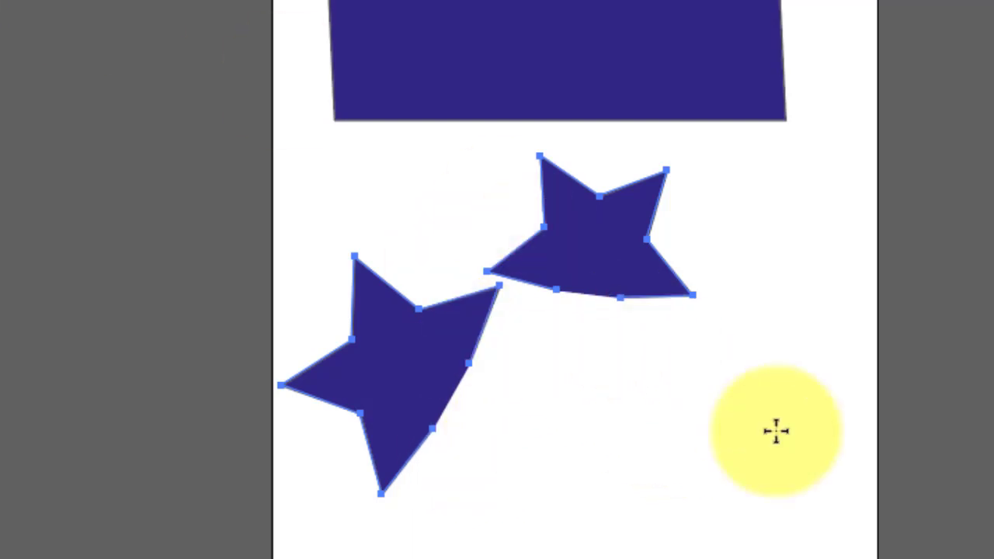
Lasso-select the lower parts of the stars together with the rectangle, then deselect everything
mouse_move(775, 479)
mouse_down()
mouse_move(713, 536)
mouse_move(317, 458)
mouse_move(269, 0)
mouse_up()
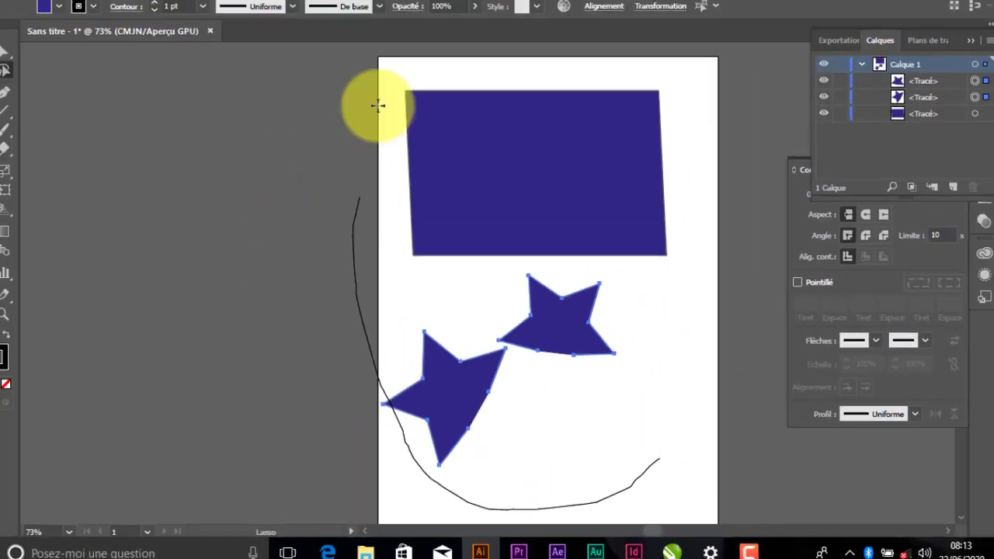
mouse_move(378, 105)
mouse_down()
mouse_move(494, 35)
mouse_move(513, 269)
mouse_move(672, 454)
mouse_move(672, 554)
mouse_move(662, 551)
mouse_move(669, 435)
mouse_up()
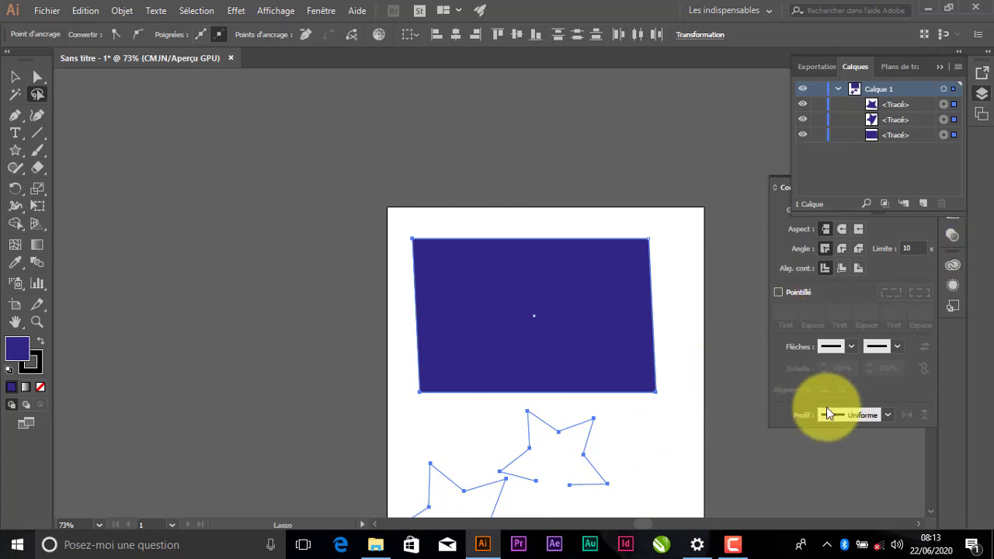
click(932, 513)
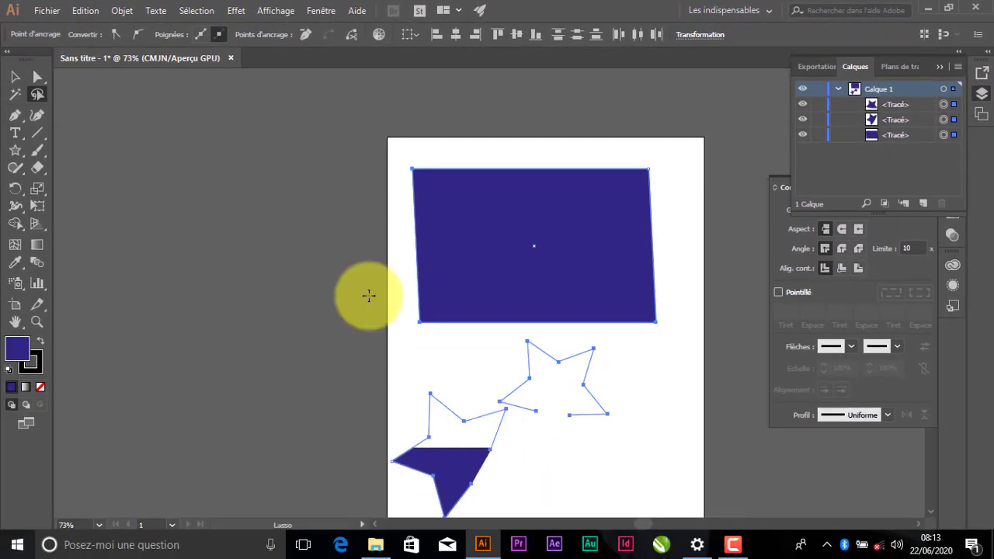
click(189, 13)
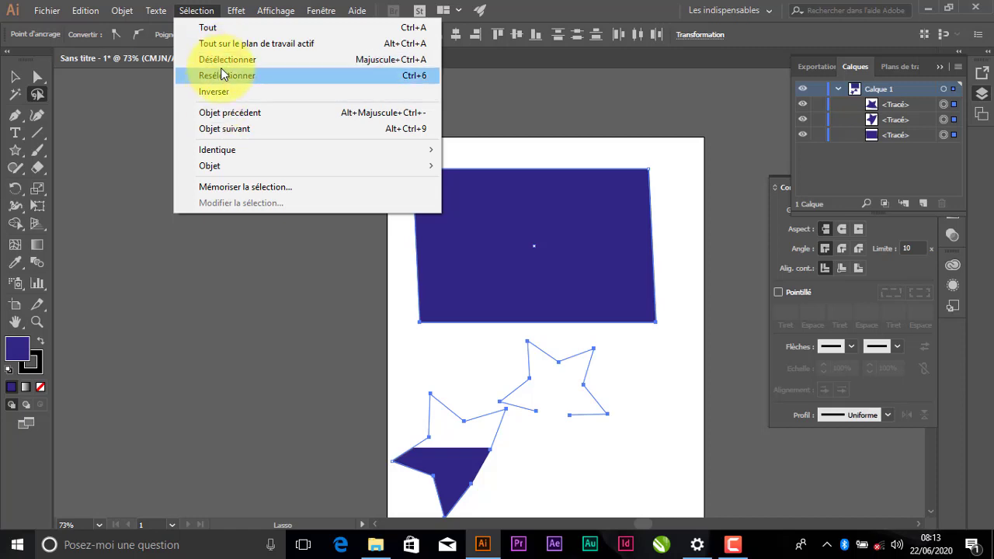
click(246, 65)
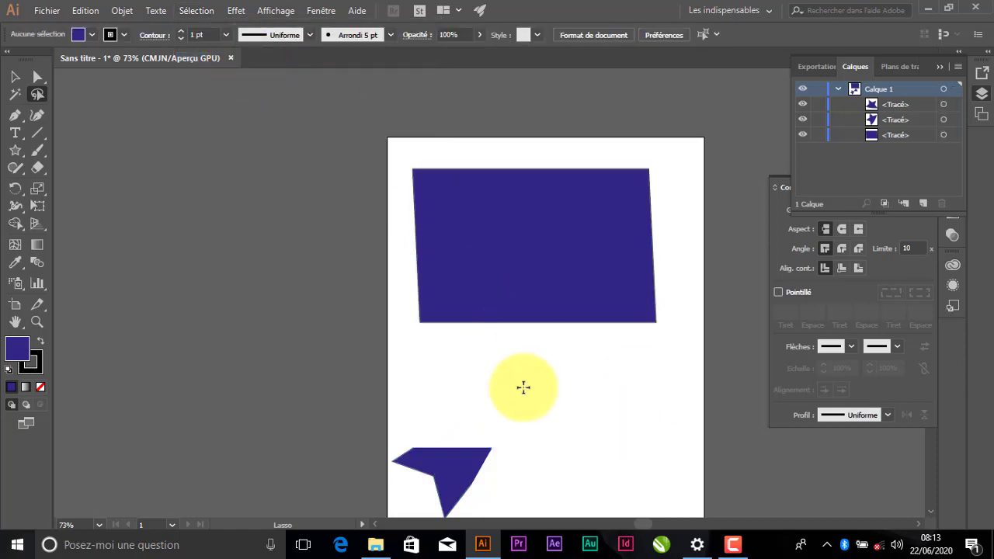
With the Selection tool, move the left star up onto the rectangle and back down to the lower left
click(14, 76)
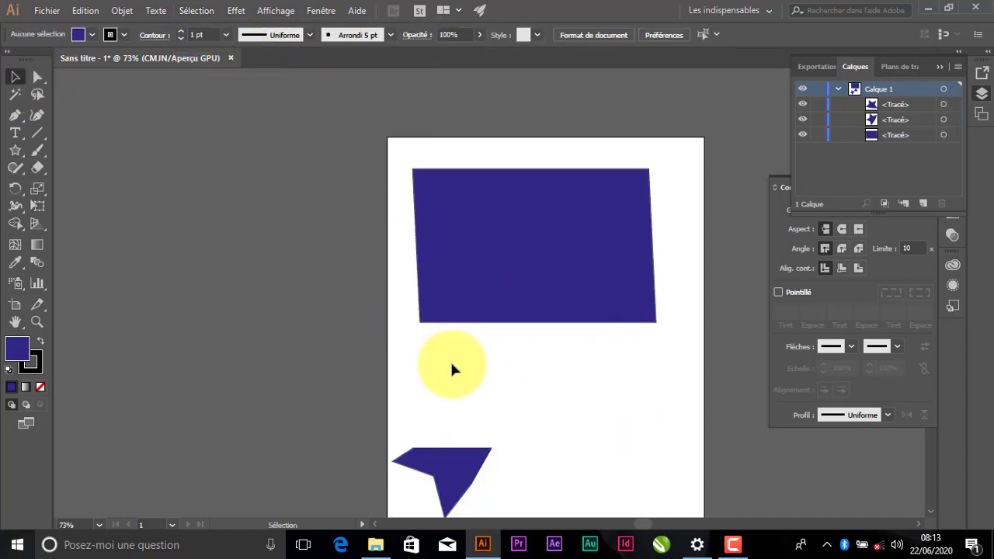
drag(490, 431, 524, 317)
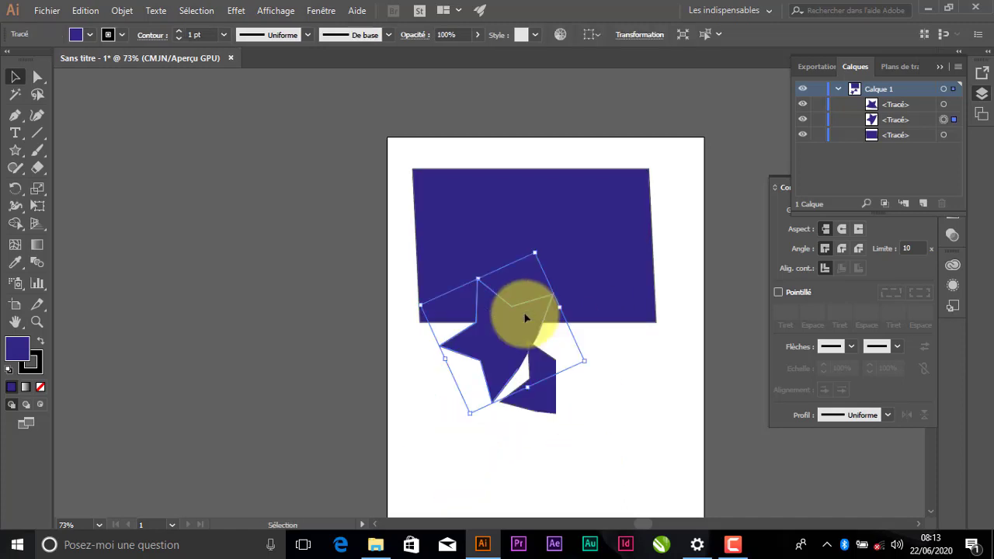
drag(505, 354, 459, 483)
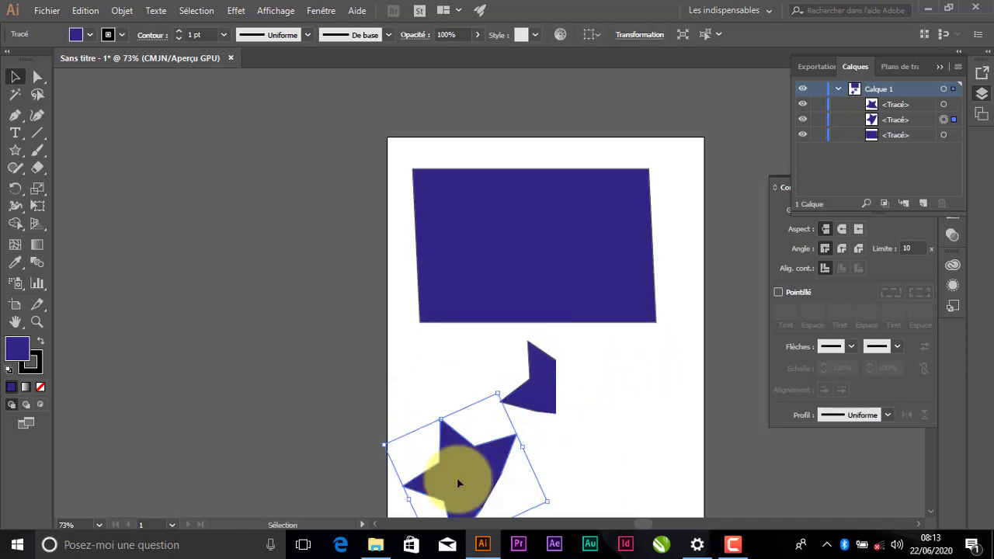
Minimize the Illustrator window
click(930, 511)
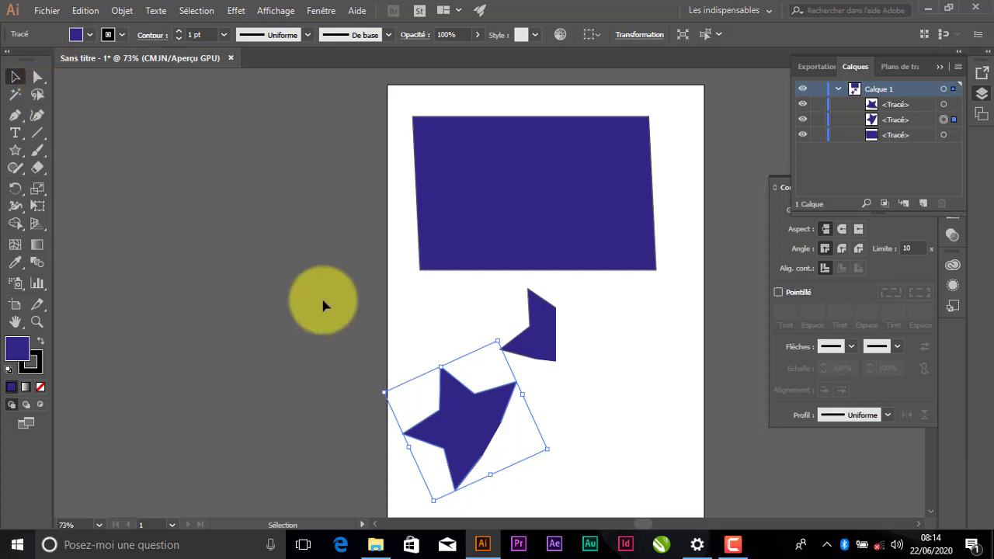
click(931, 8)
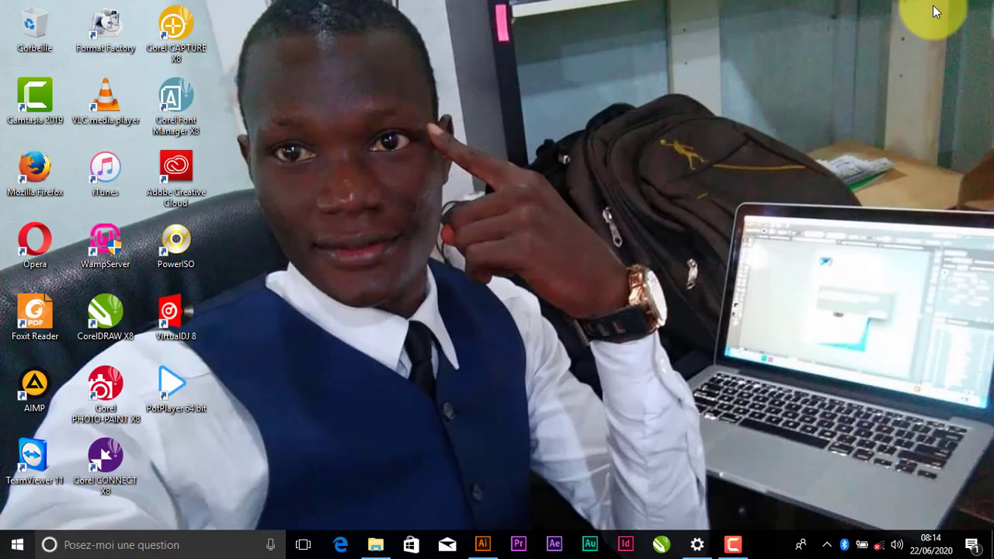